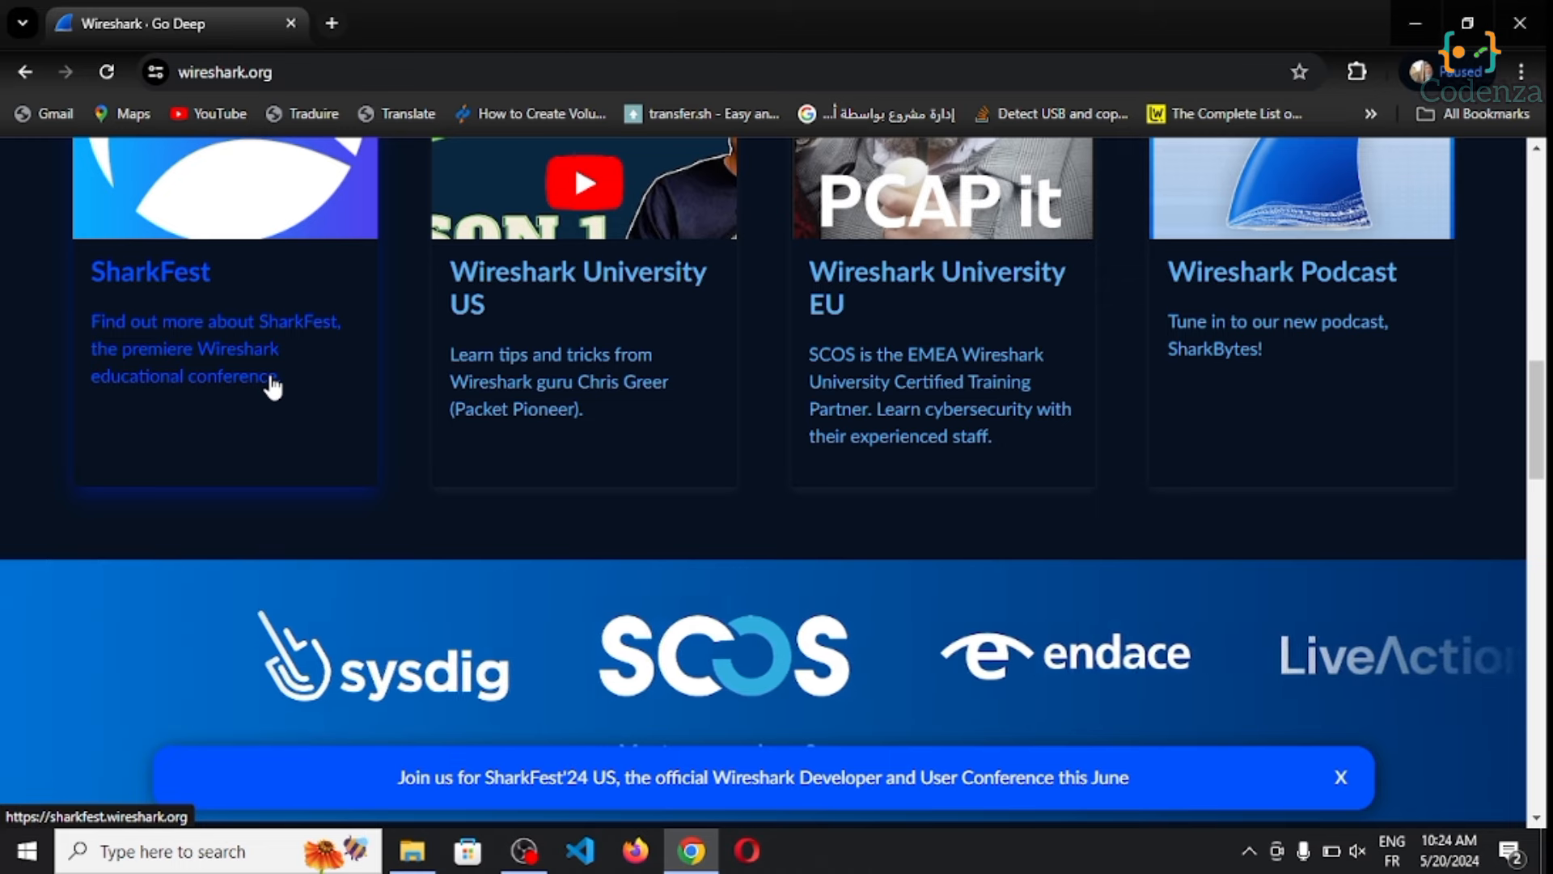
Go to the Wireshark download page and download the Windows x64 Installer of stable release 4.2.5
{"action": "scroll", "coordinate": [274, 386], "scroll_direction": "up", "scroll_amount": 5}
{"action": "scroll", "coordinate": [272, 378], "scroll_direction": "up", "scroll_amount": 10}
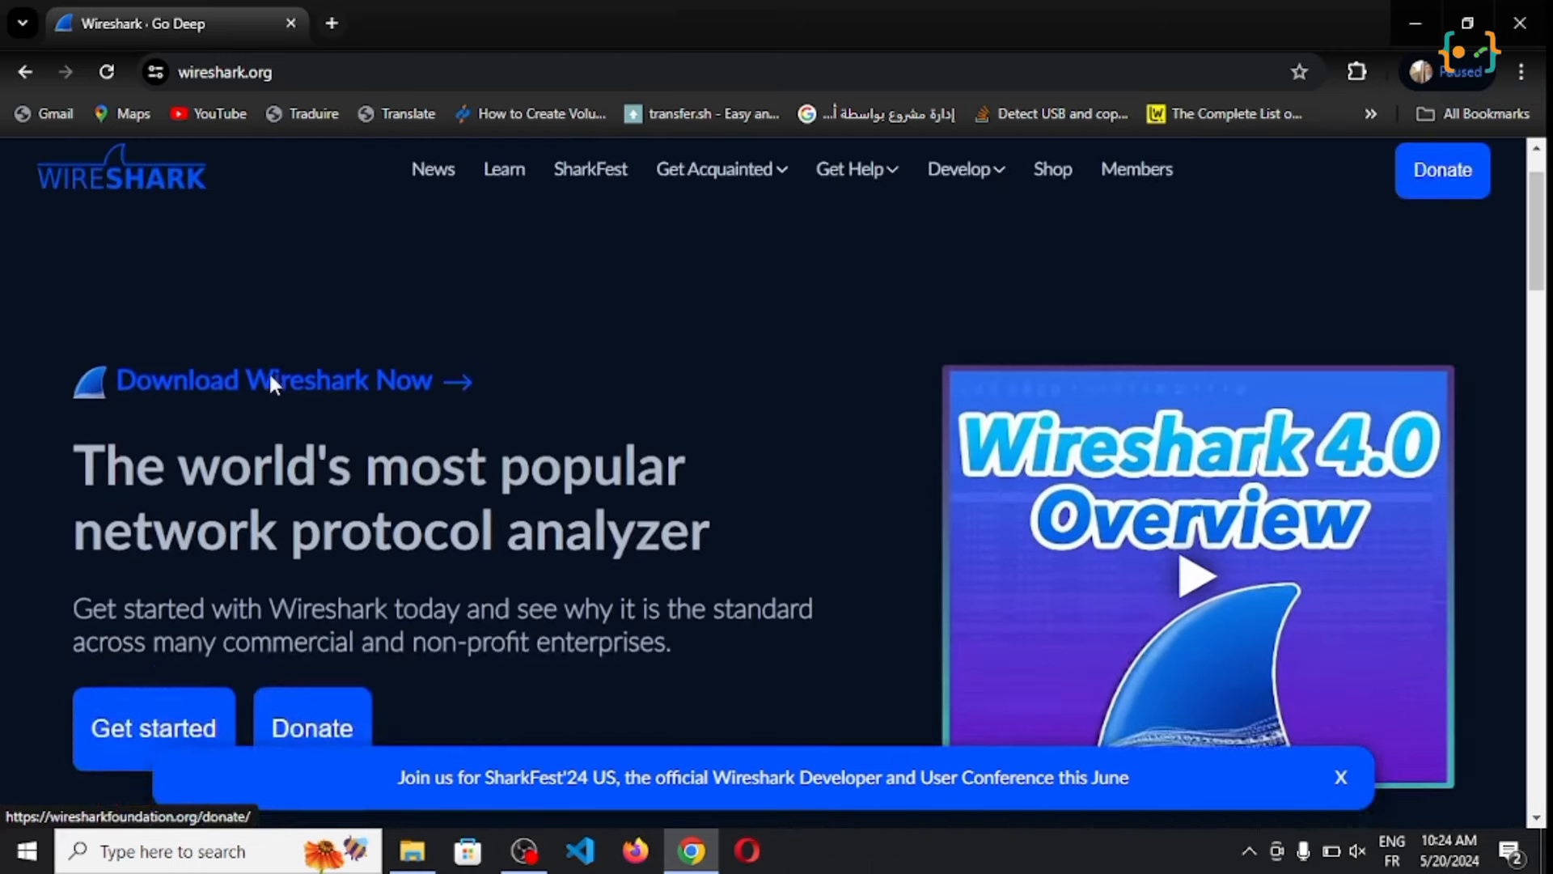
{"action": "mouse_move", "coordinate": [717, 271]}
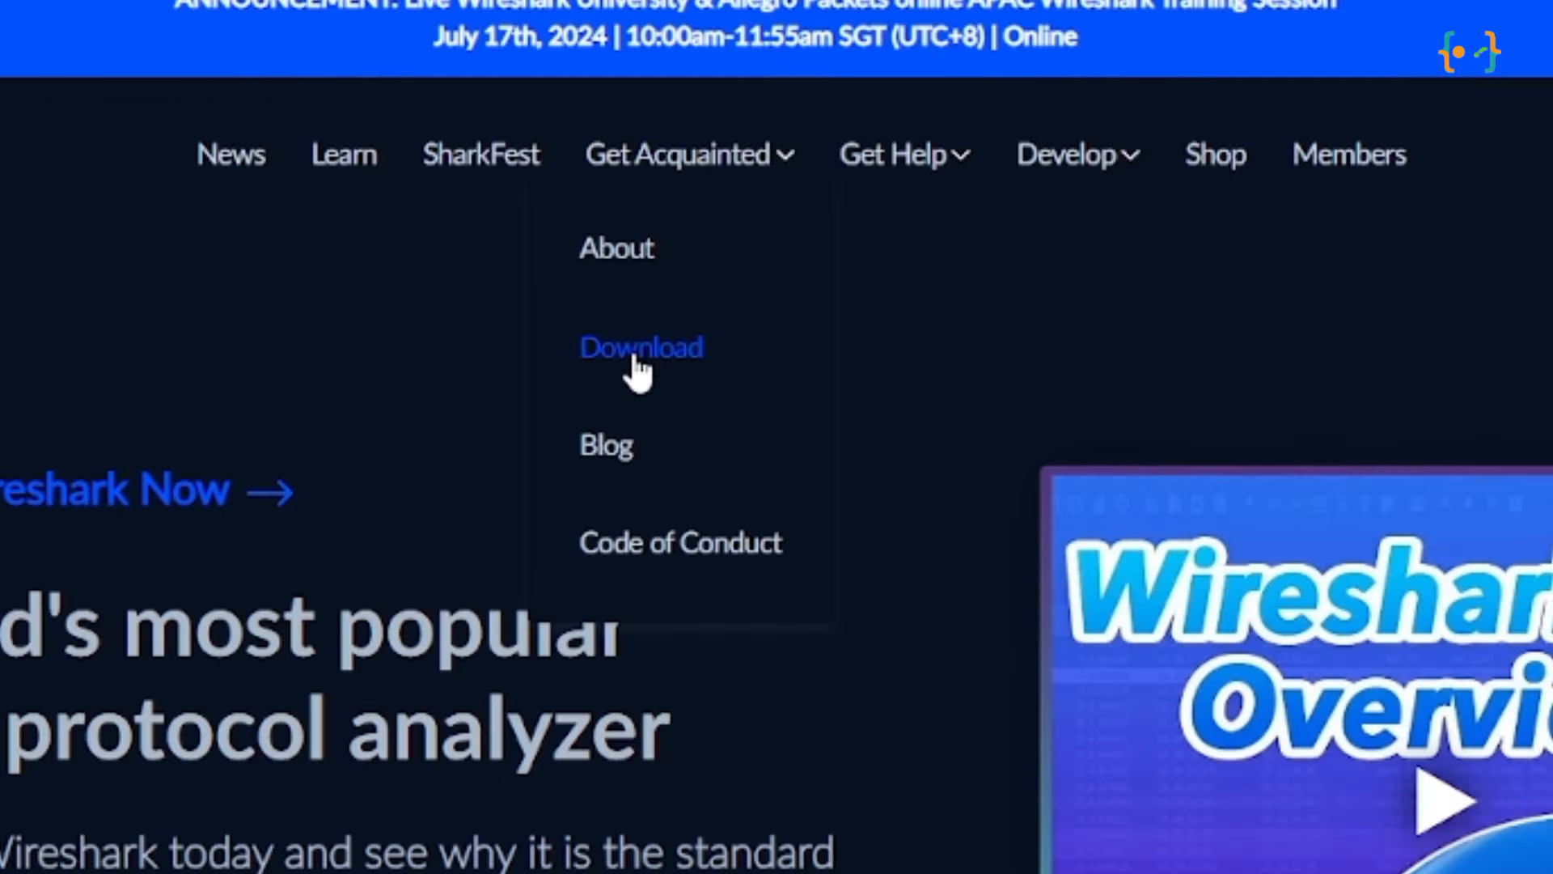
{"action": "left_click", "coordinate": [637, 360]}
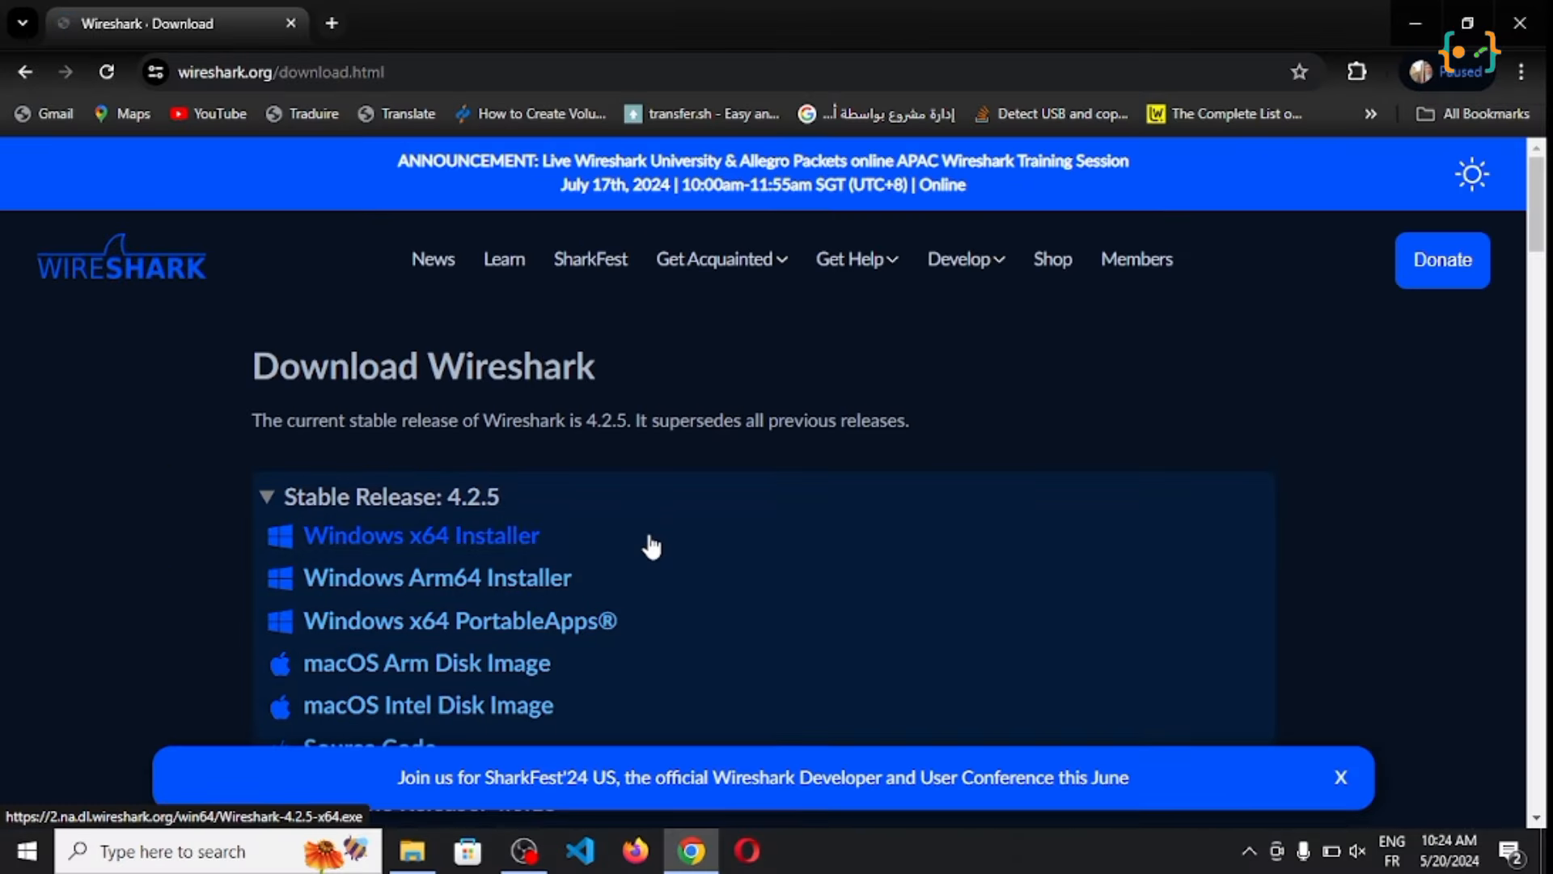
{"action": "scroll", "coordinate": [648, 546], "scroll_direction": "down", "scroll_amount": 2}
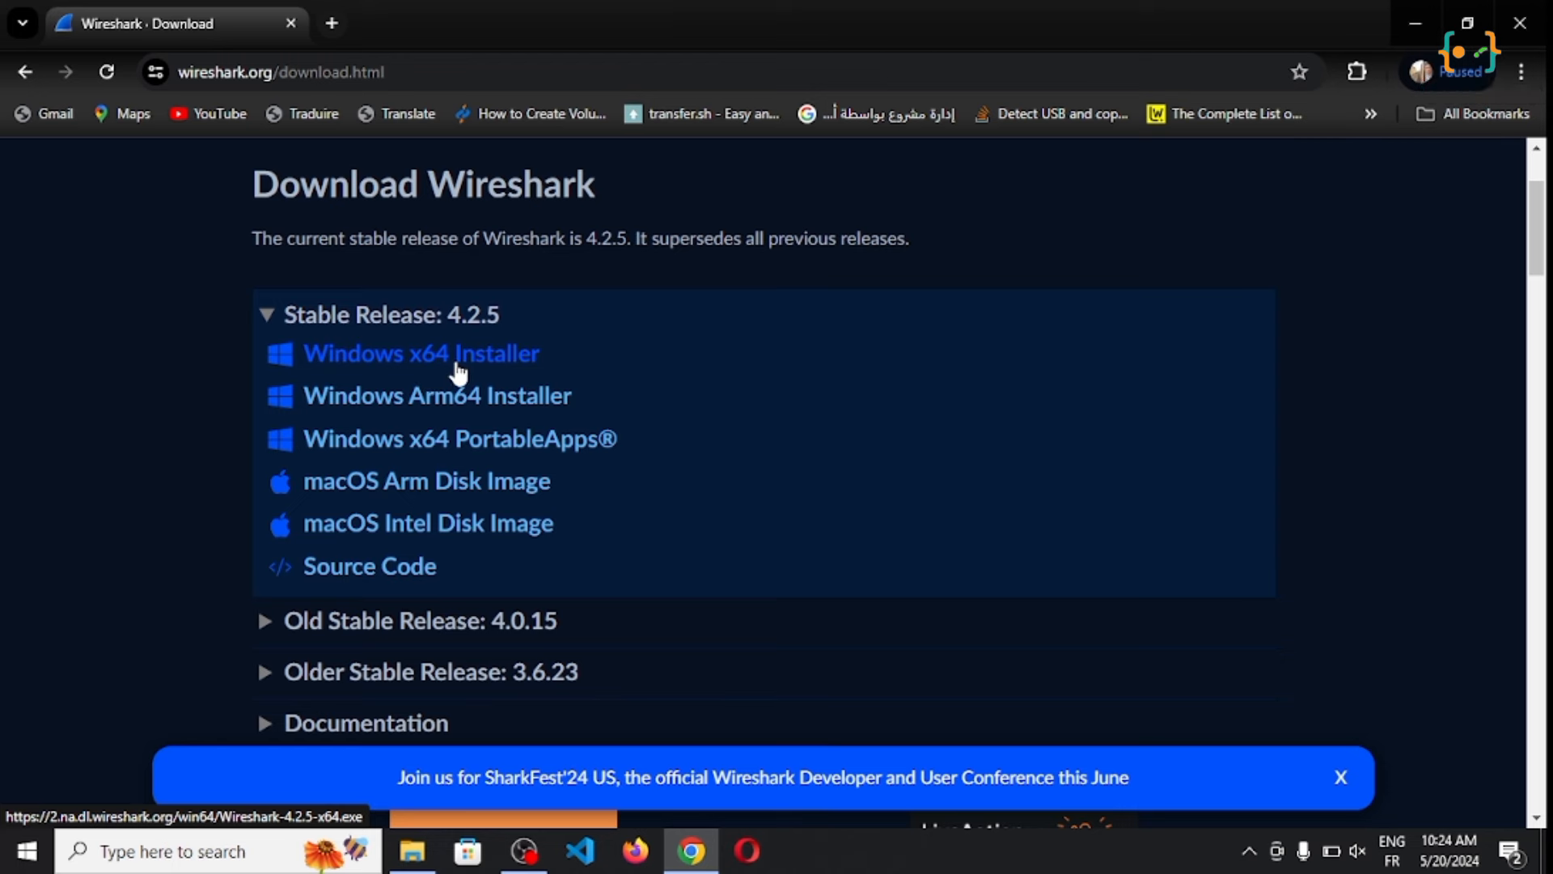
{"action": "left_click", "coordinate": [412, 359]}
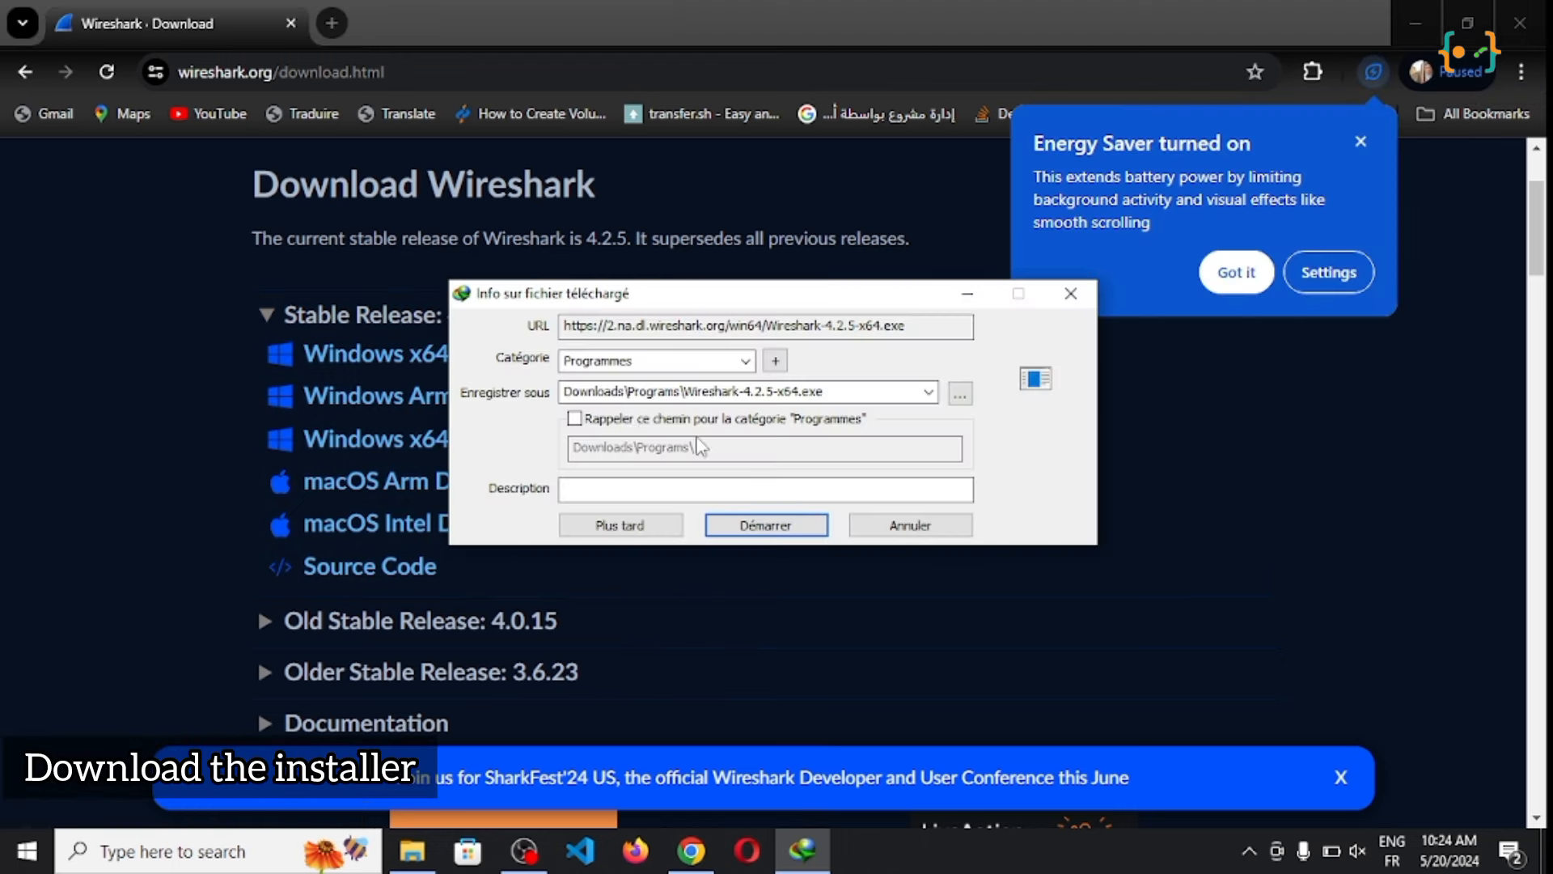
{"action": "left_click", "coordinate": [766, 525]}
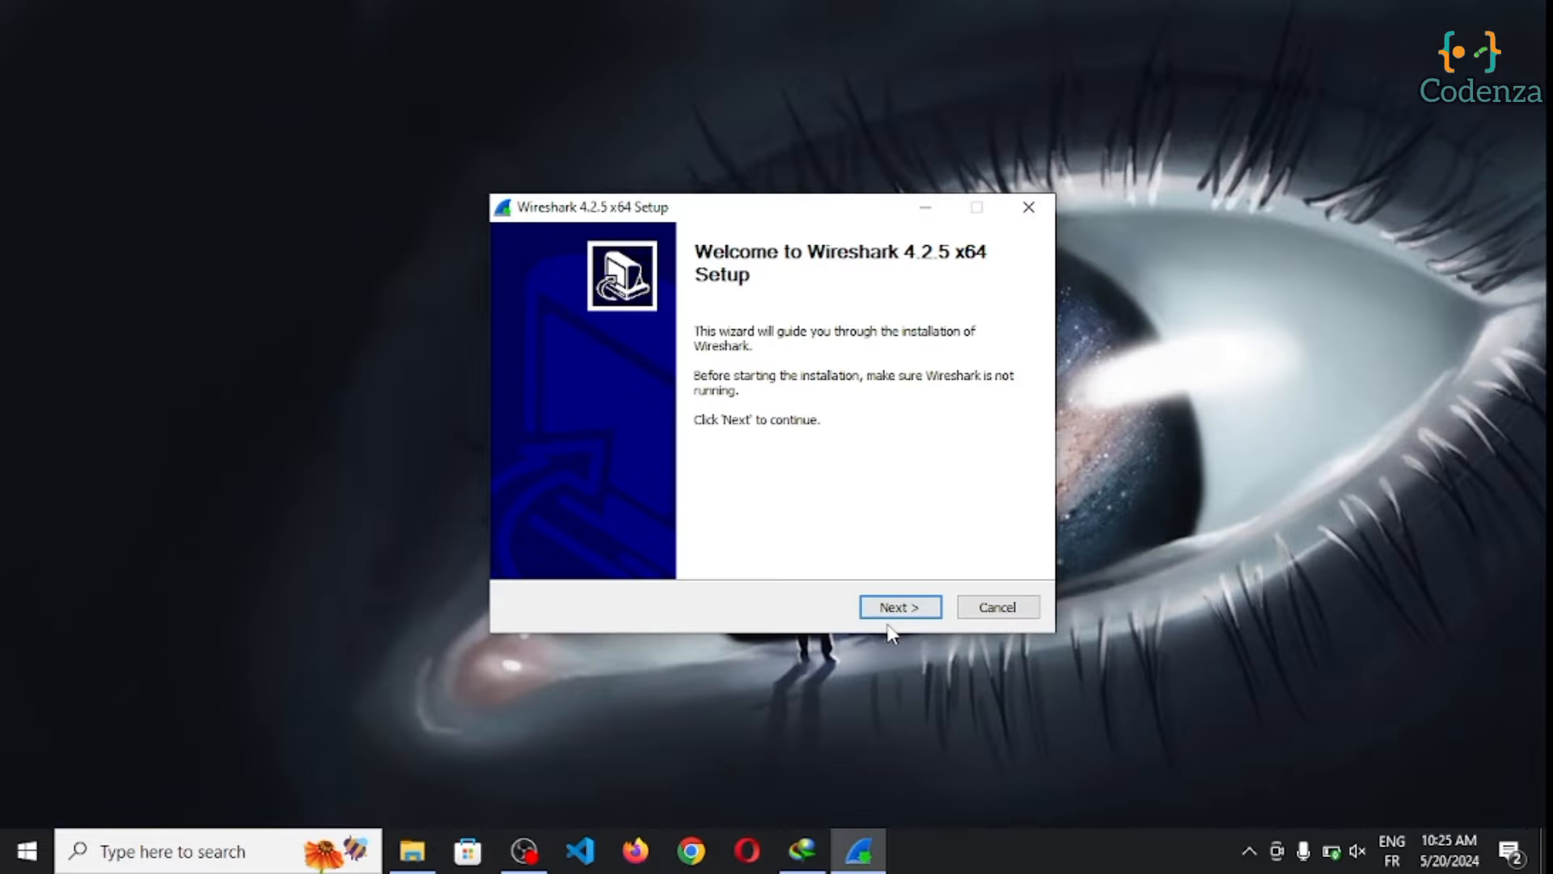
Pass the setup's welcome and licence pages and add UDPdump, Sshdump/Ciscodump/Wifidump, Randpktdump and Androiddump to the components to install
{"action": "left_click", "coordinate": [899, 607]}
{"action": "left_click", "coordinate": [899, 607]}
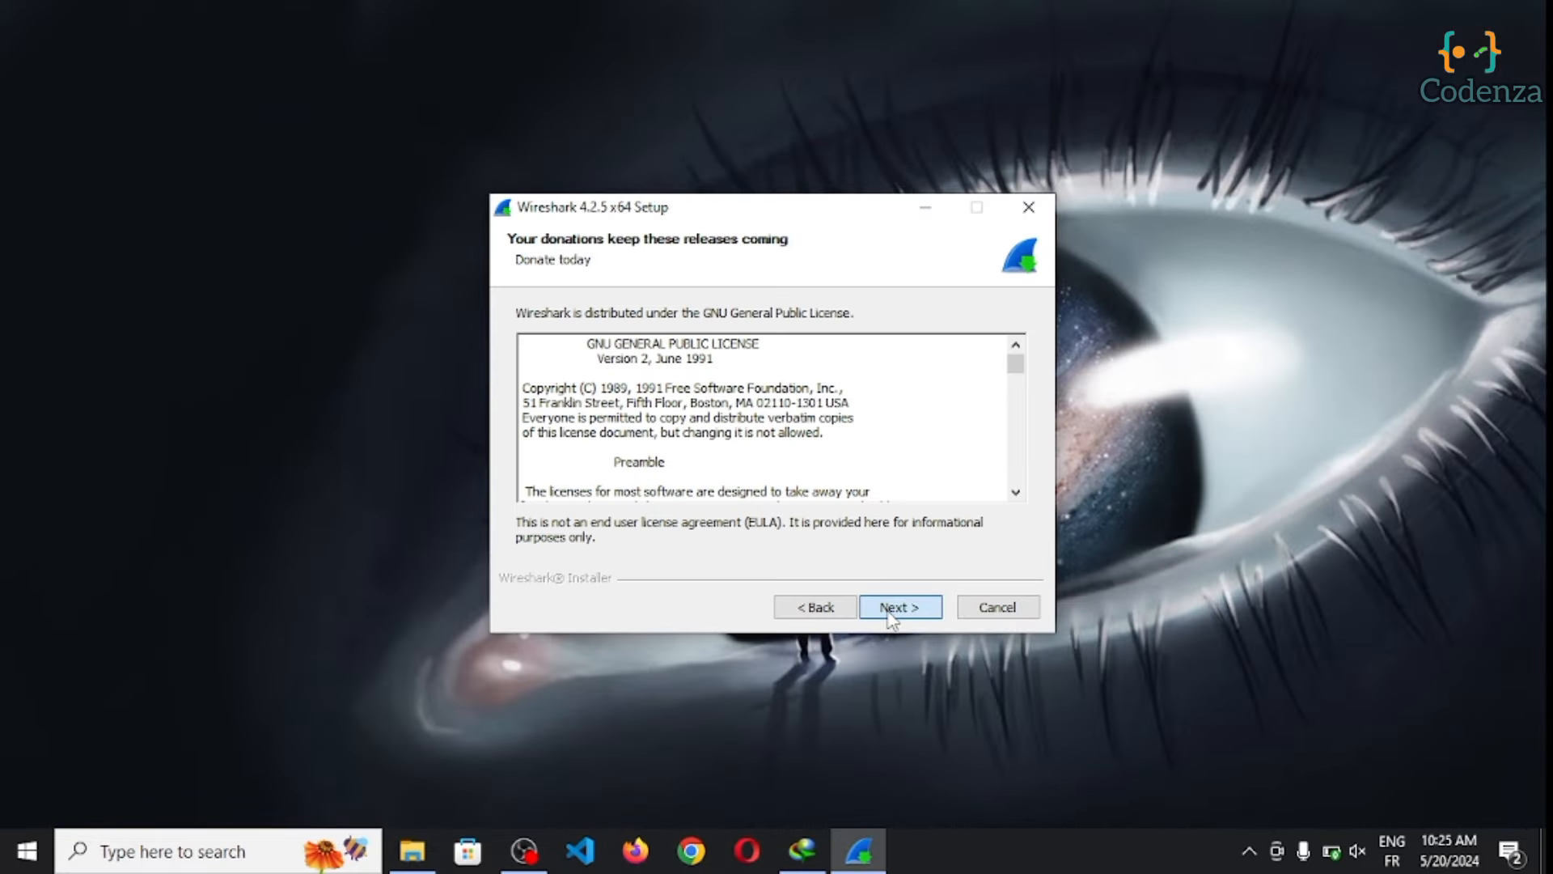
{"action": "left_click", "coordinate": [890, 613]}
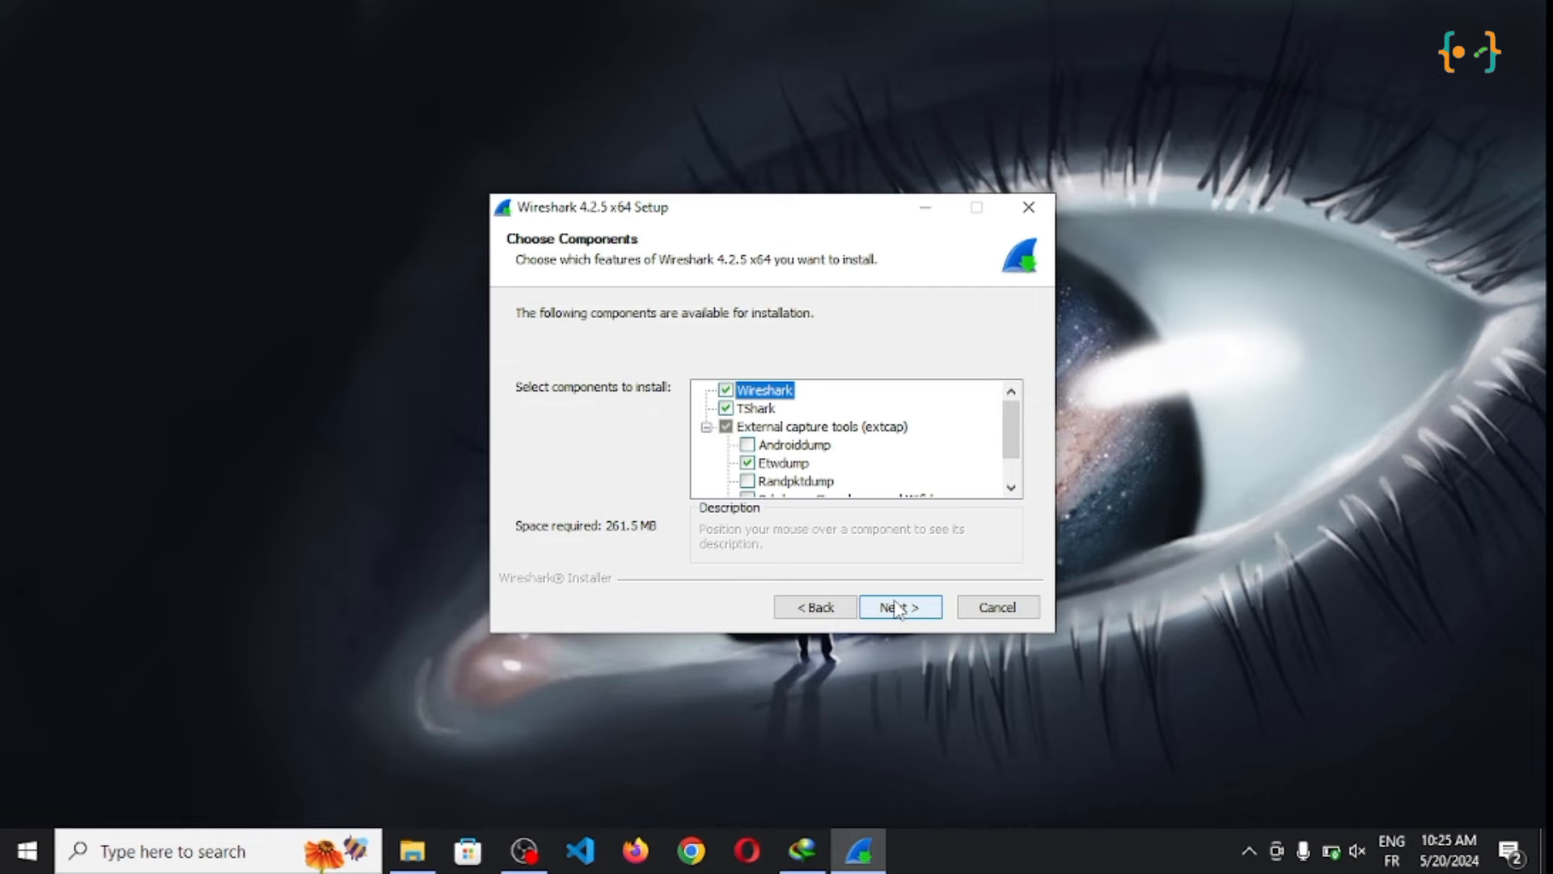
{"action": "scroll", "coordinate": [809, 445], "scroll_direction": "down", "scroll_amount": 1}
{"action": "left_click", "coordinate": [746, 481]}
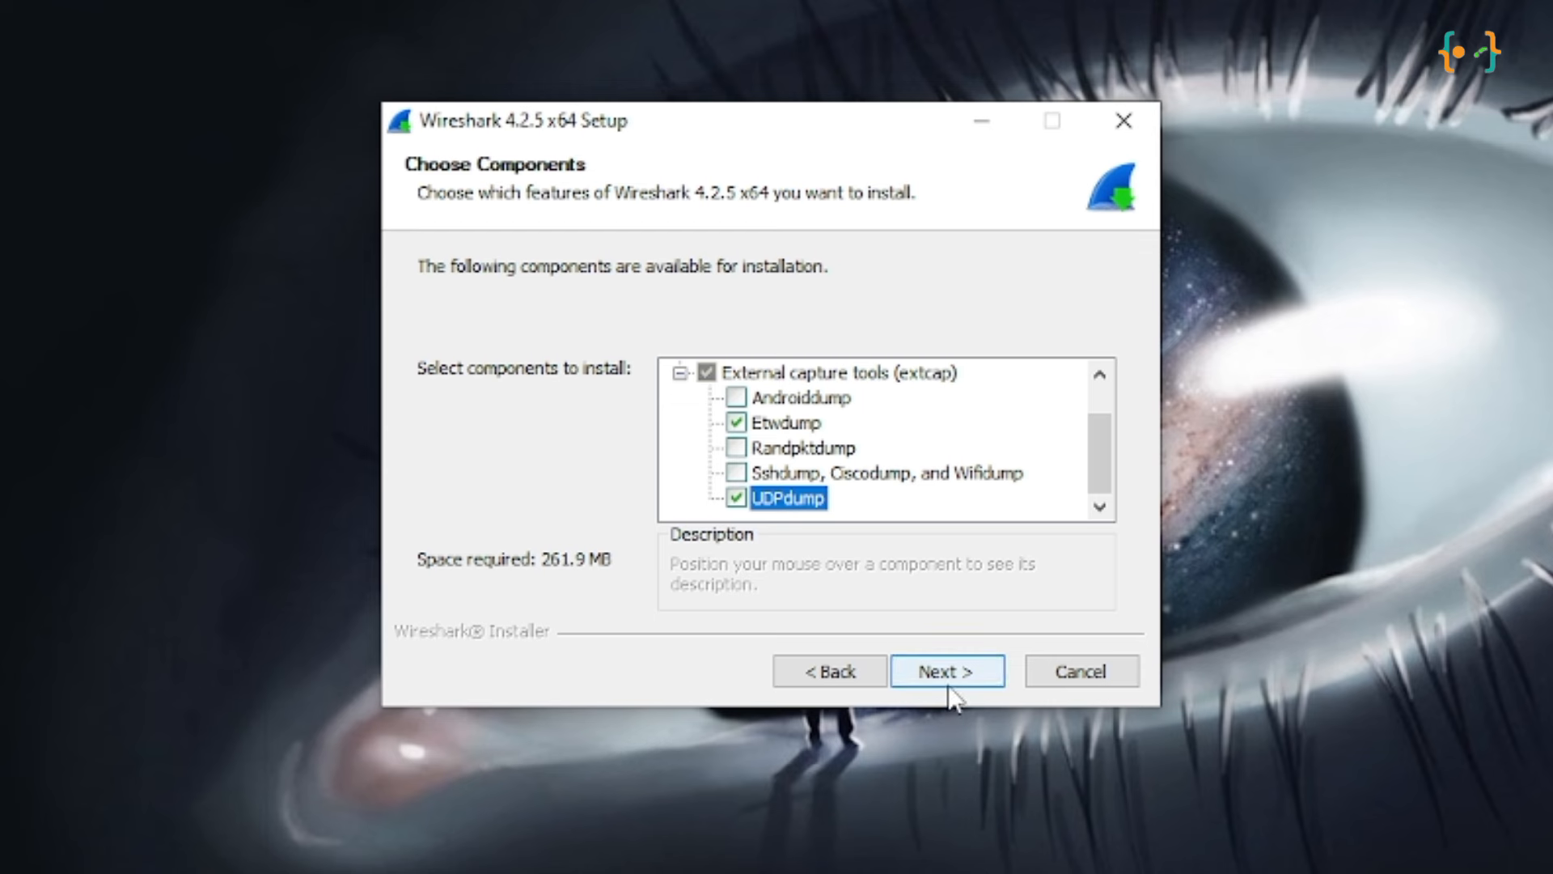
{"action": "left_click", "coordinate": [768, 471]}
{"action": "left_click", "coordinate": [755, 447]}
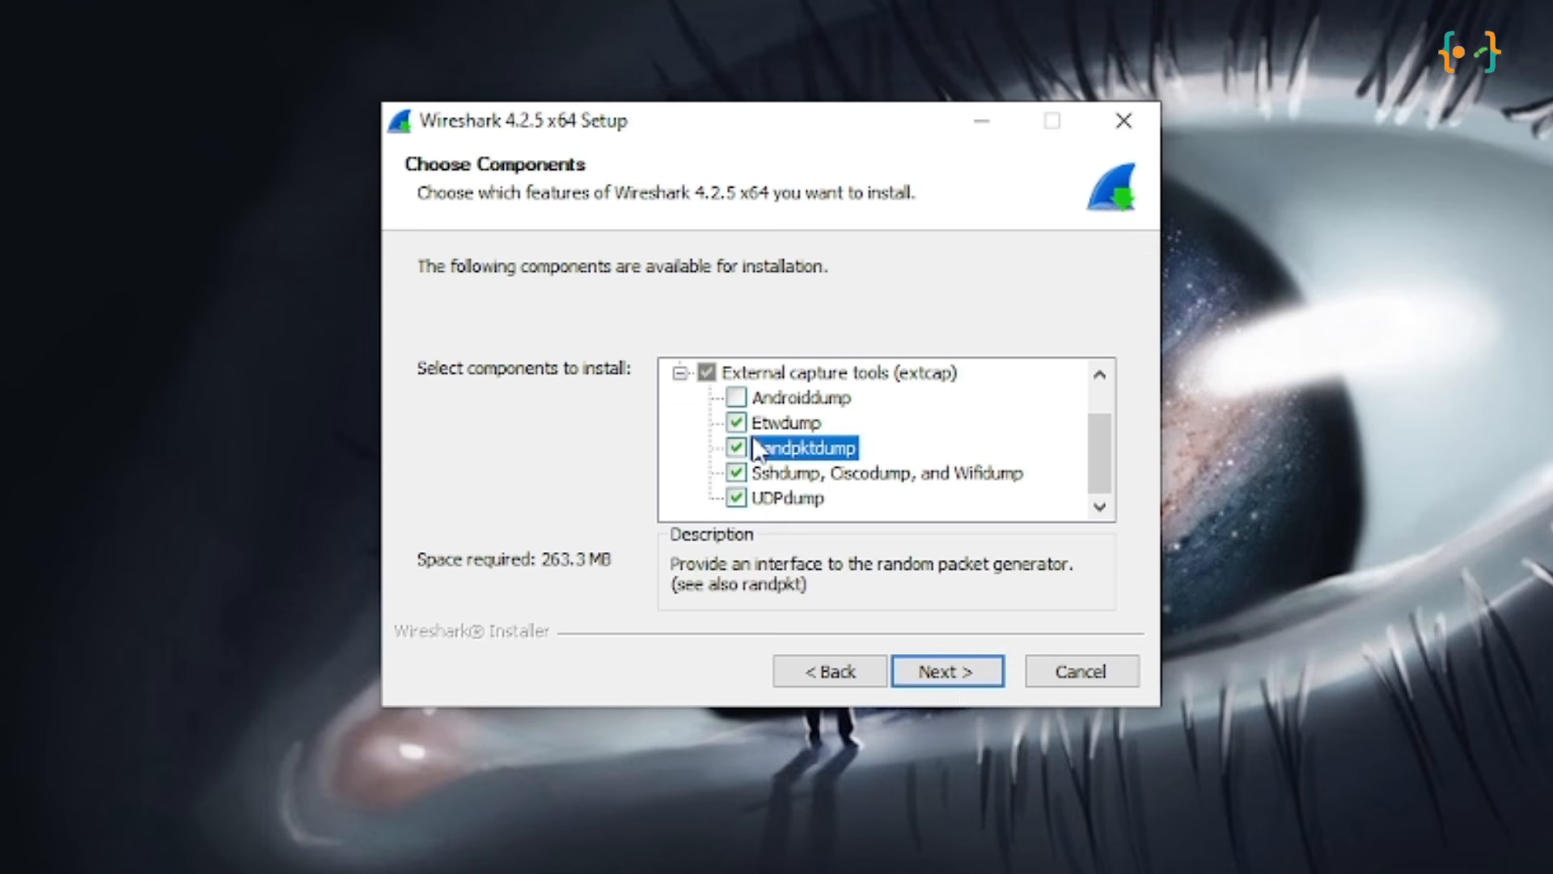
{"action": "left_click", "coordinate": [756, 397]}
{"action": "left_click", "coordinate": [928, 669]}
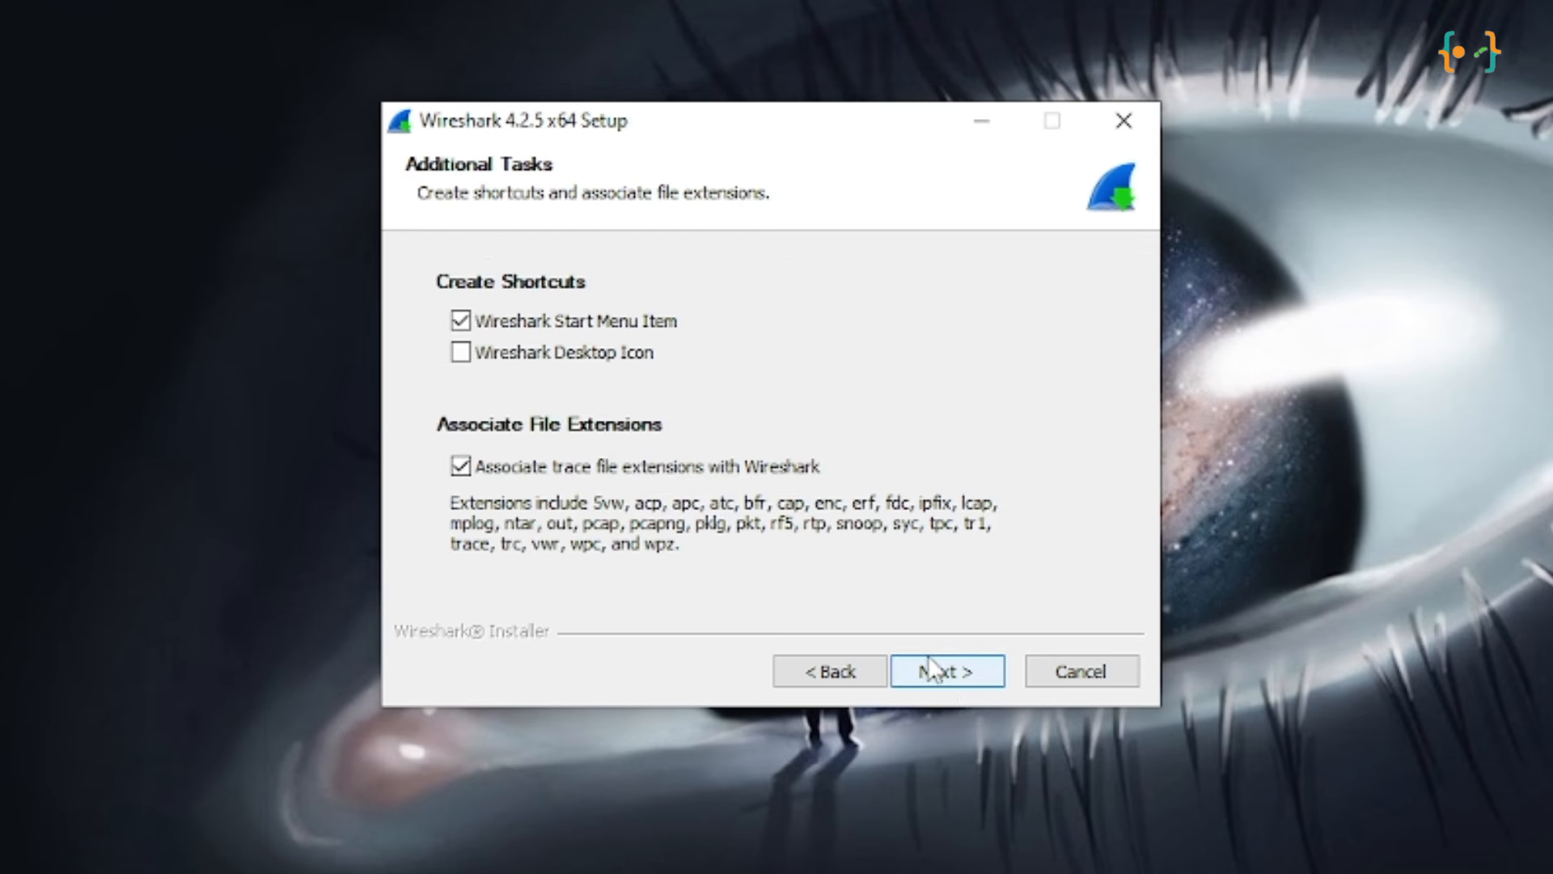
Install Wireshark to C:\Program Files\Wireshark with the Start Menu item and trace file associations, without a desktop icon or USBPcap
{"action": "left_click", "coordinate": [584, 353]}
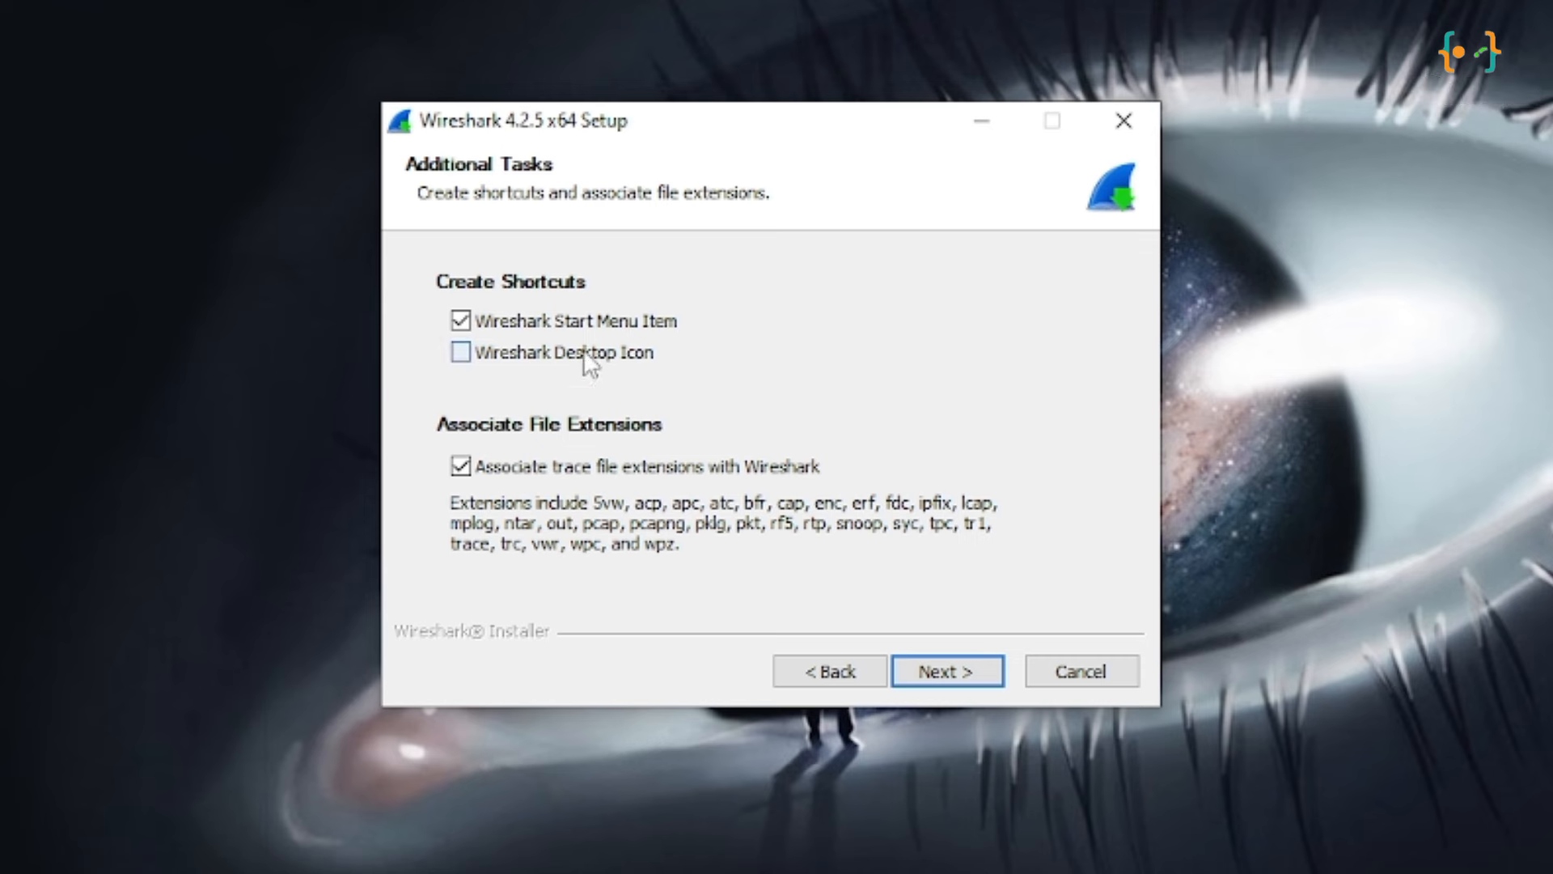
{"action": "left_click", "coordinate": [933, 673]}
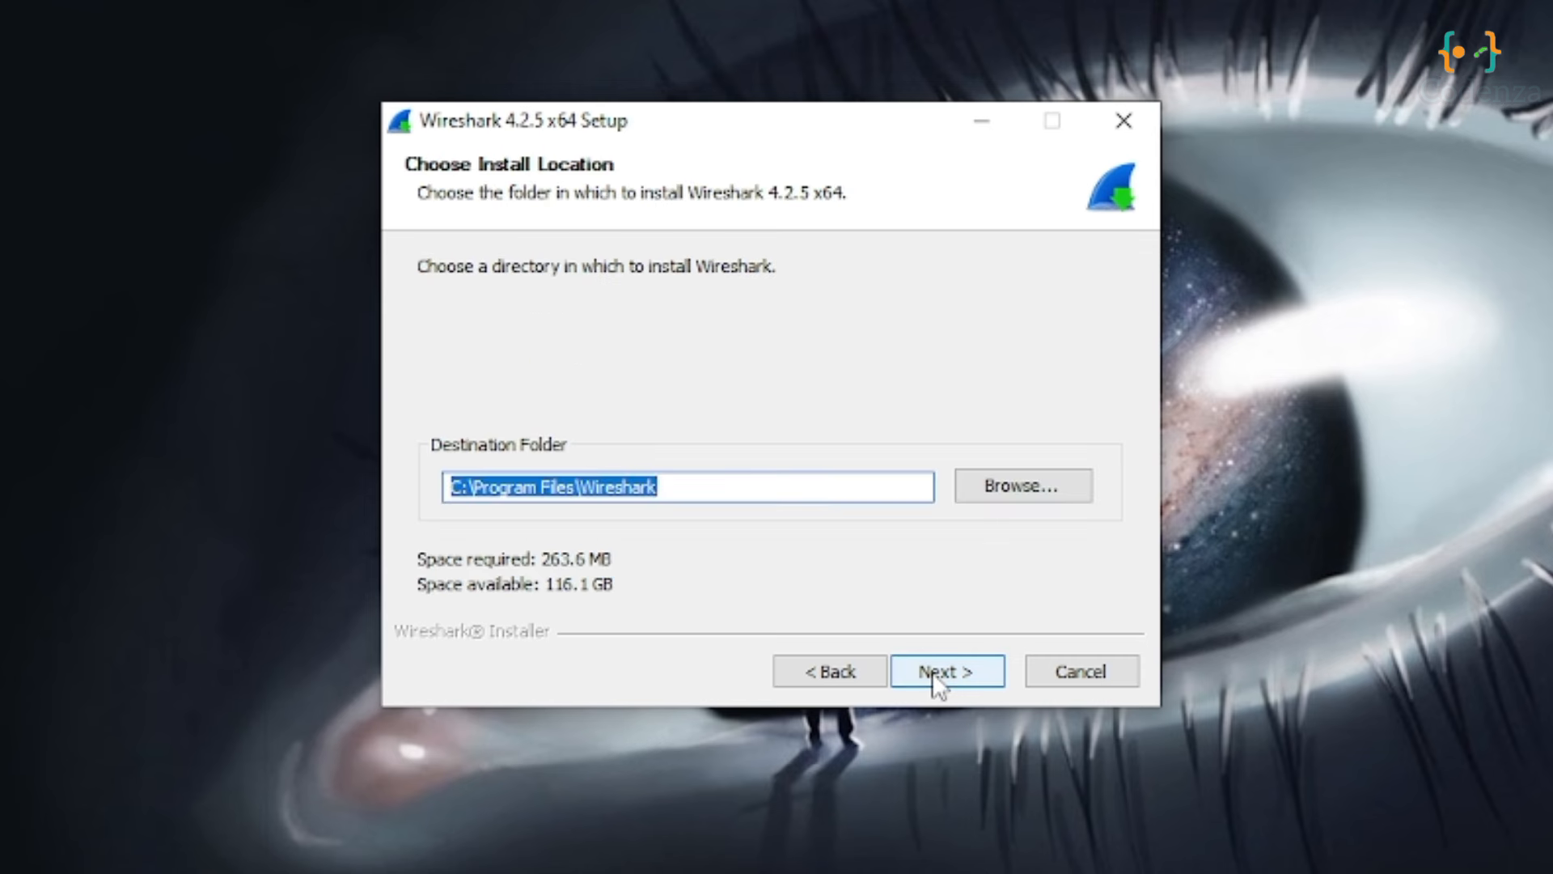
{"action": "left_click", "coordinate": [934, 676]}
{"action": "left_click", "coordinate": [932, 673]}
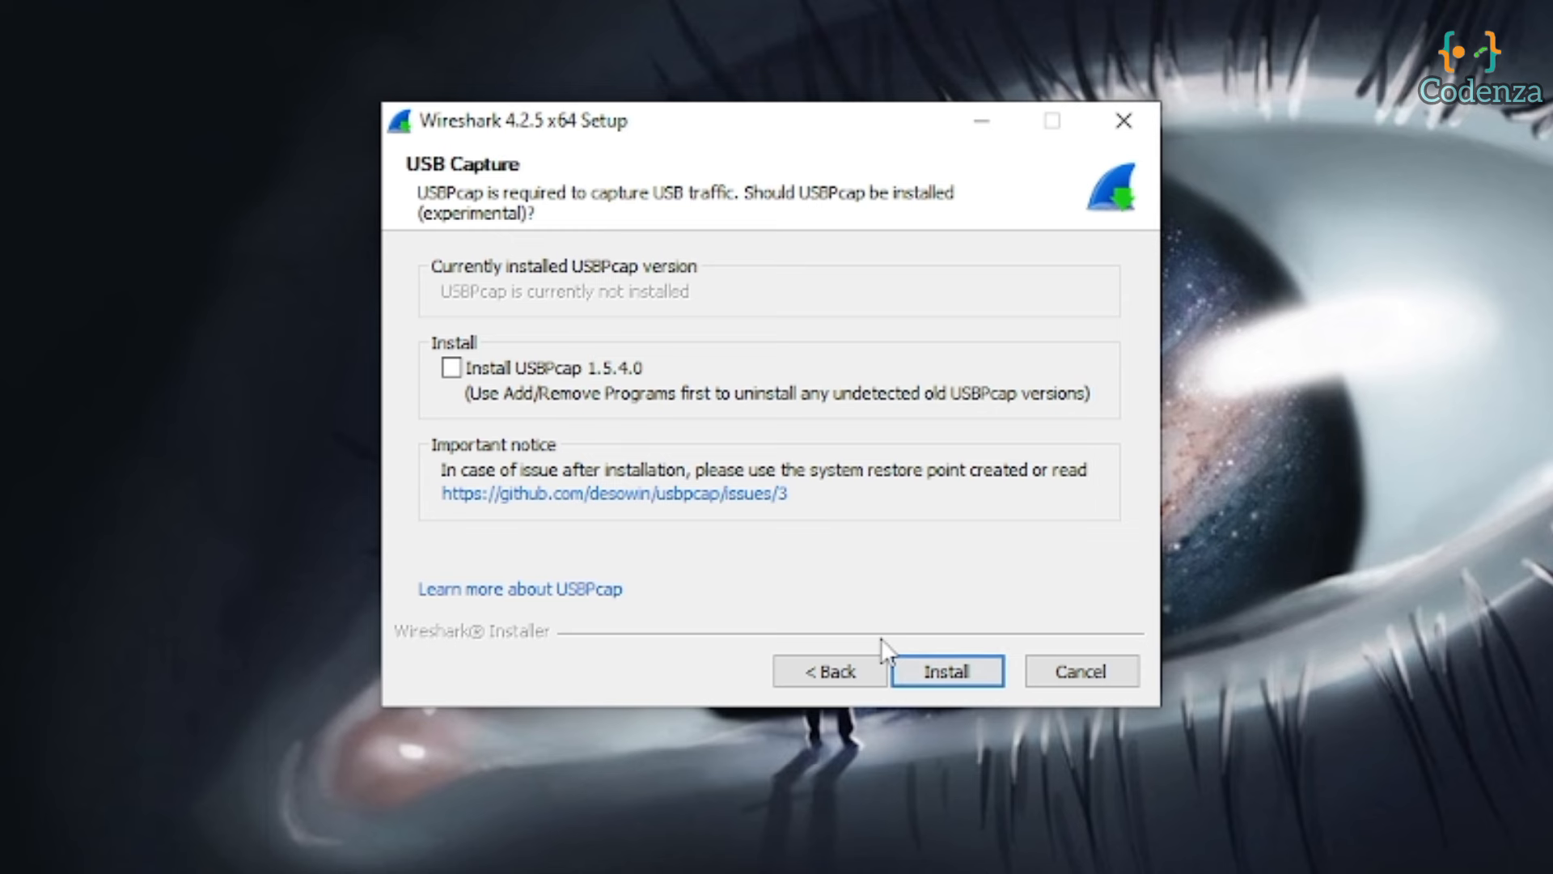
{"action": "left_click", "coordinate": [943, 675]}
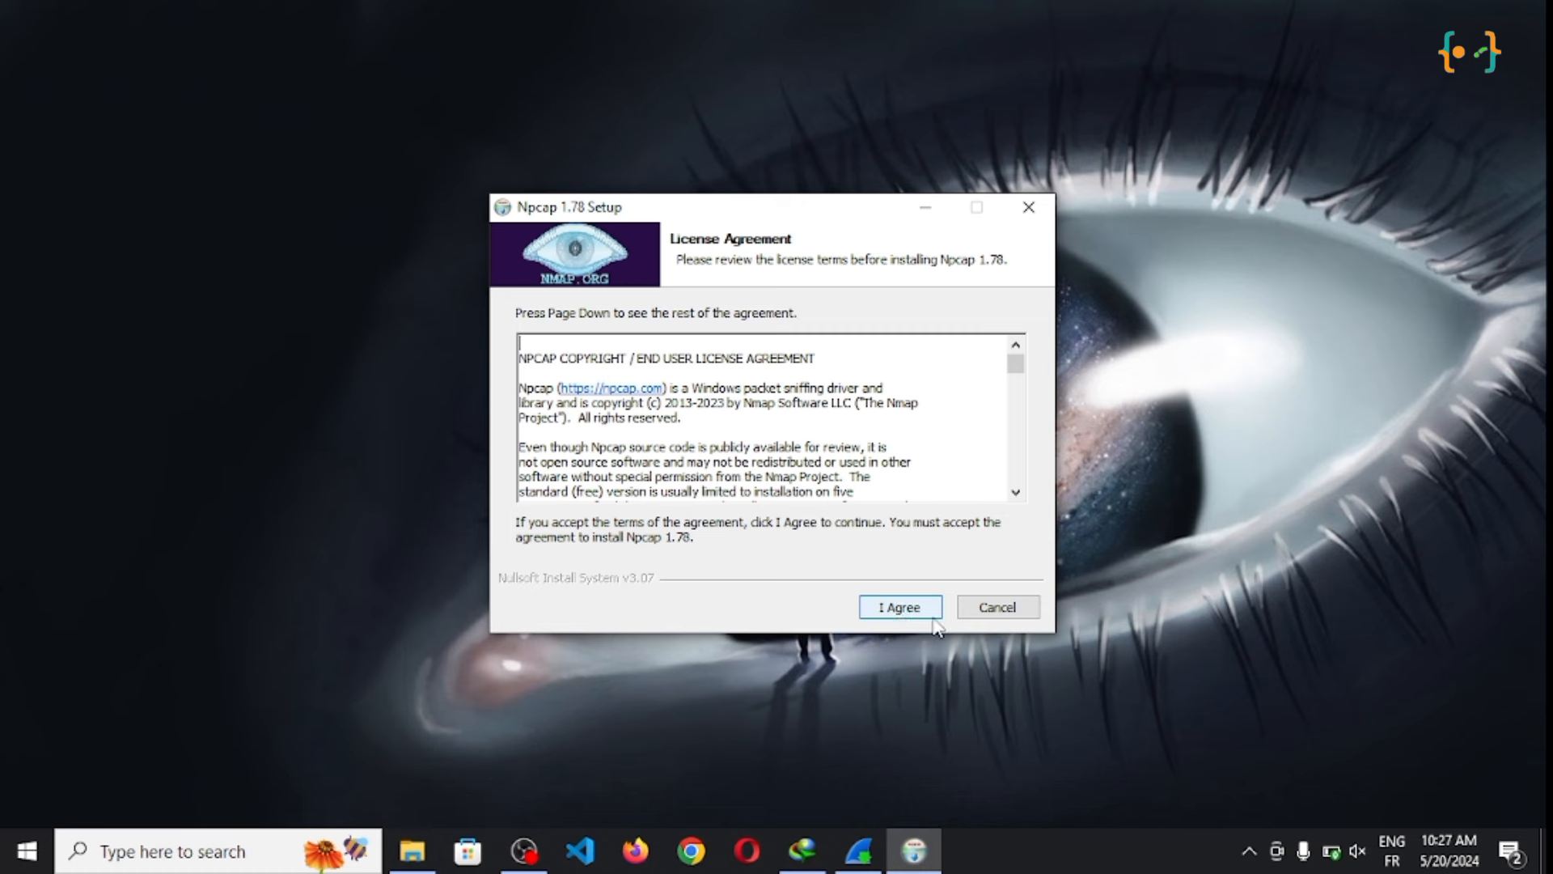
Accept the Npcap 1.78 licence and install Npcap with driver access restricted to Administrators only
{"action": "left_click", "coordinate": [880, 611]}
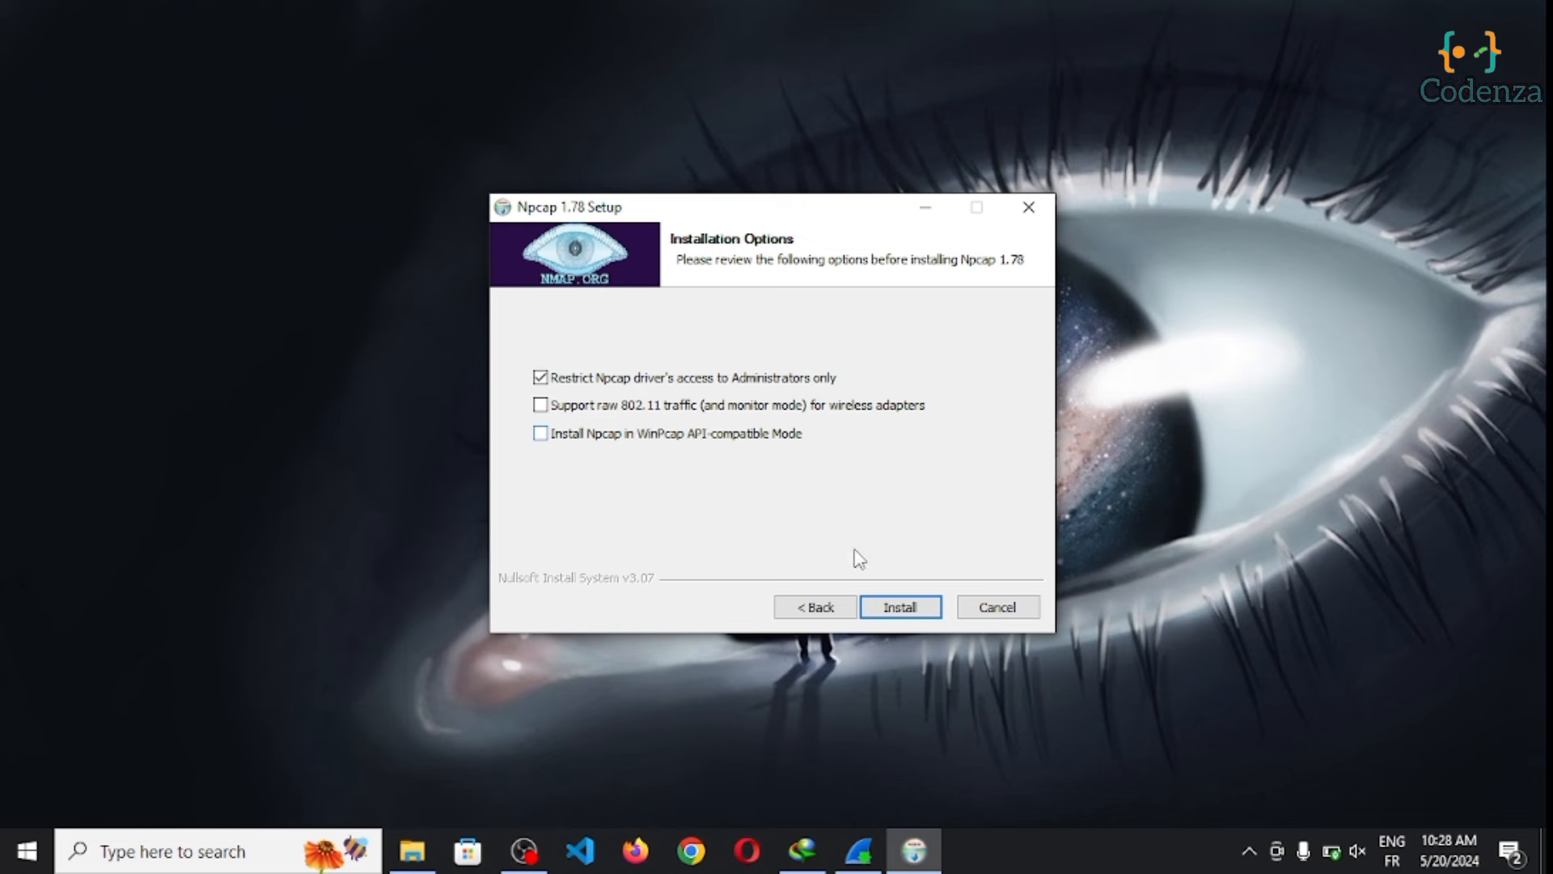
{"action": "left_click", "coordinate": [899, 612]}
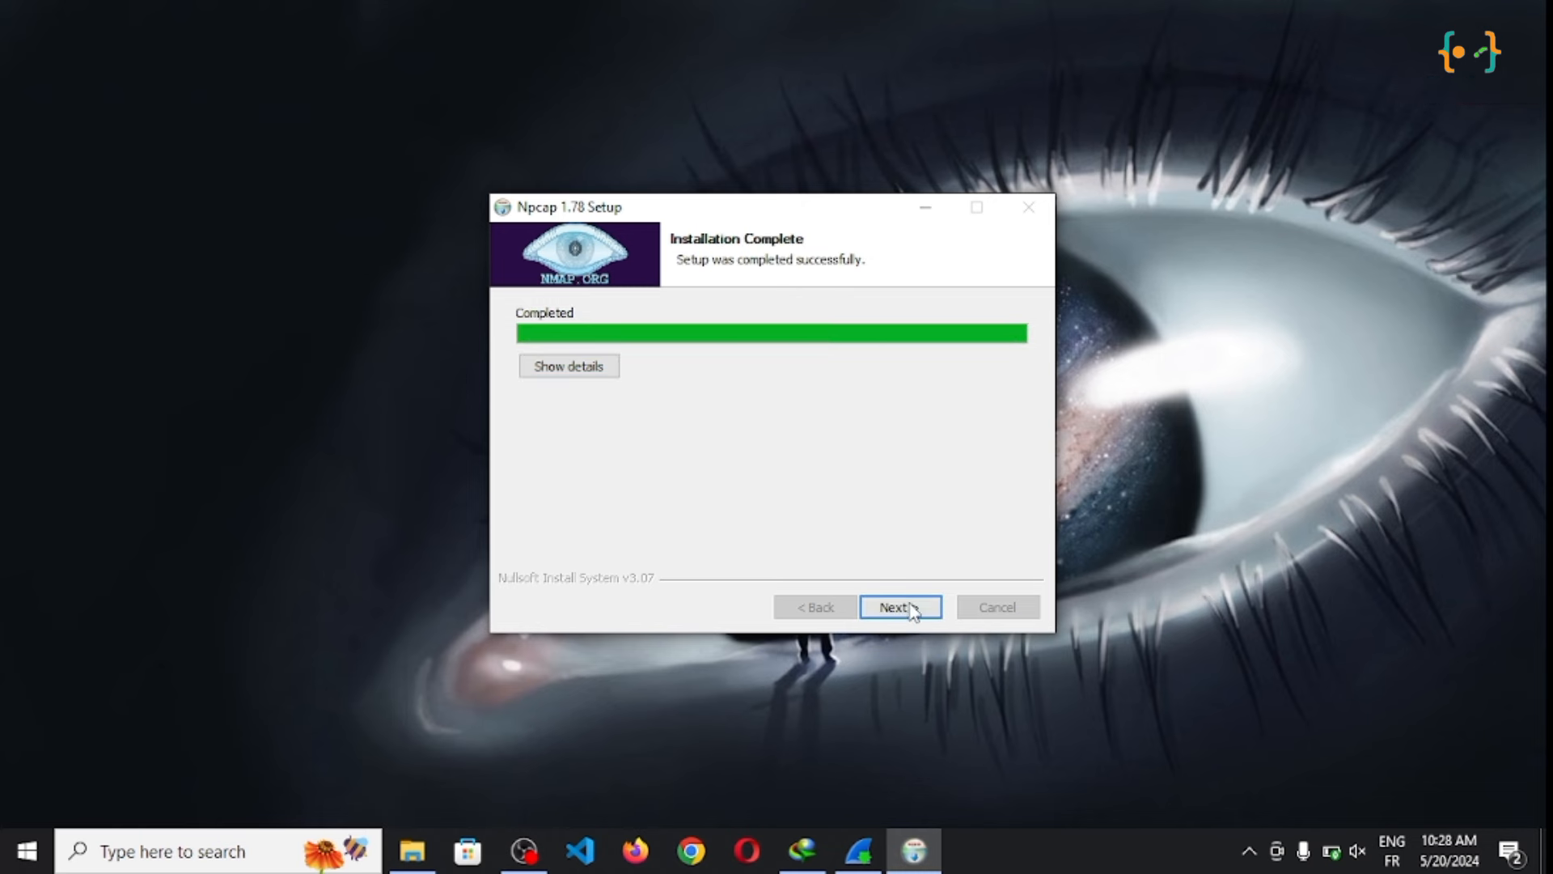
{"action": "left_click", "coordinate": [899, 606]}
{"action": "left_click", "coordinate": [900, 607]}
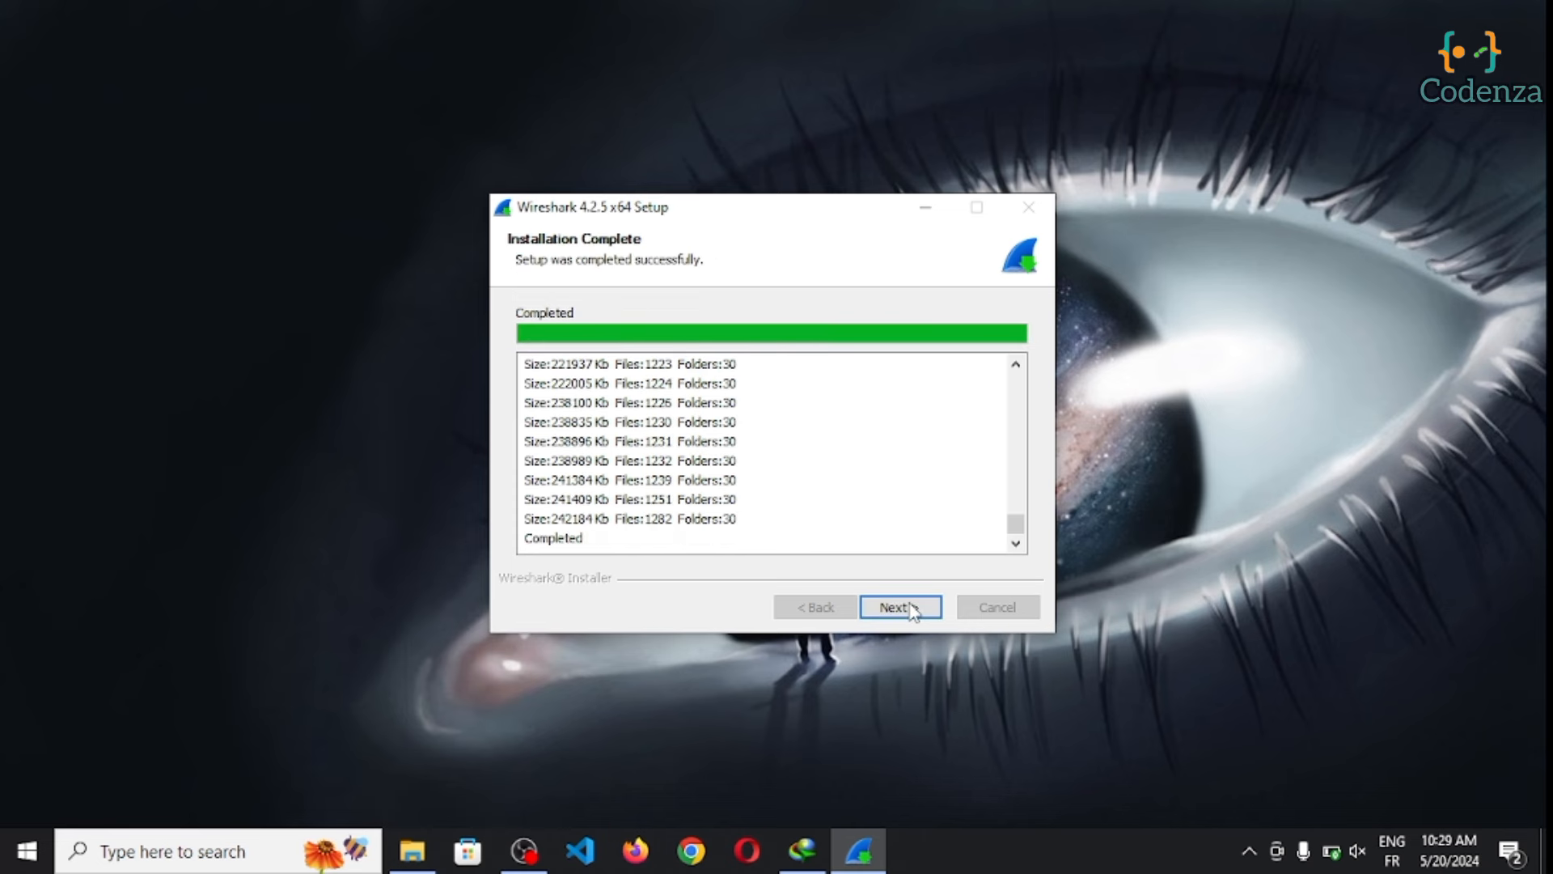
Finish the Wireshark setup without showing the news, and launch Wireshark with its window moved nearer the screen's centre
{"action": "left_click", "coordinate": [901, 607]}
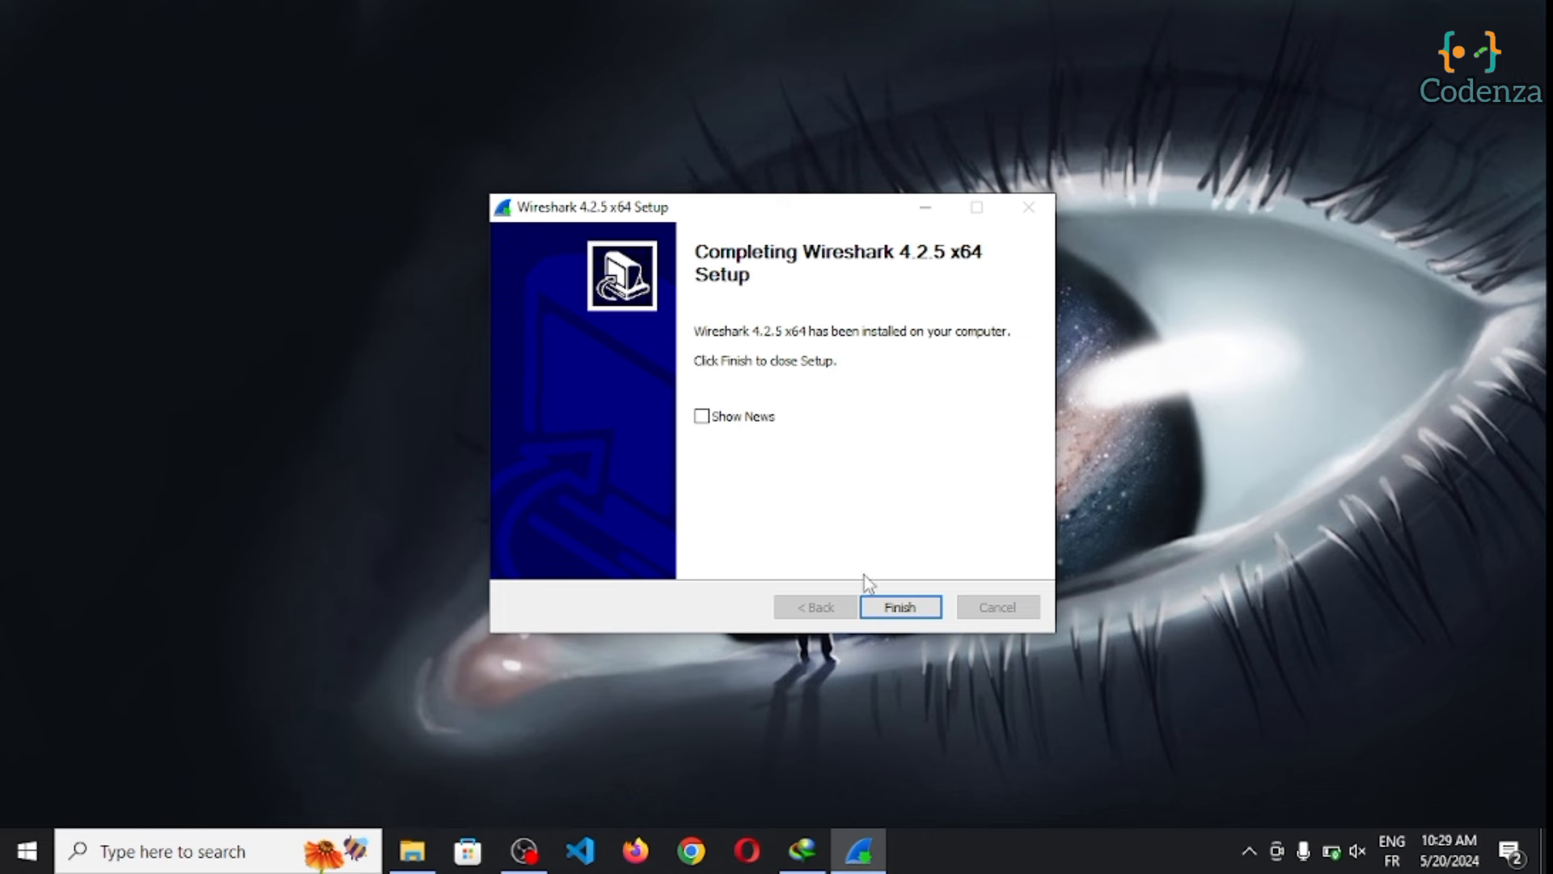
{"action": "left_click", "coordinate": [906, 613]}
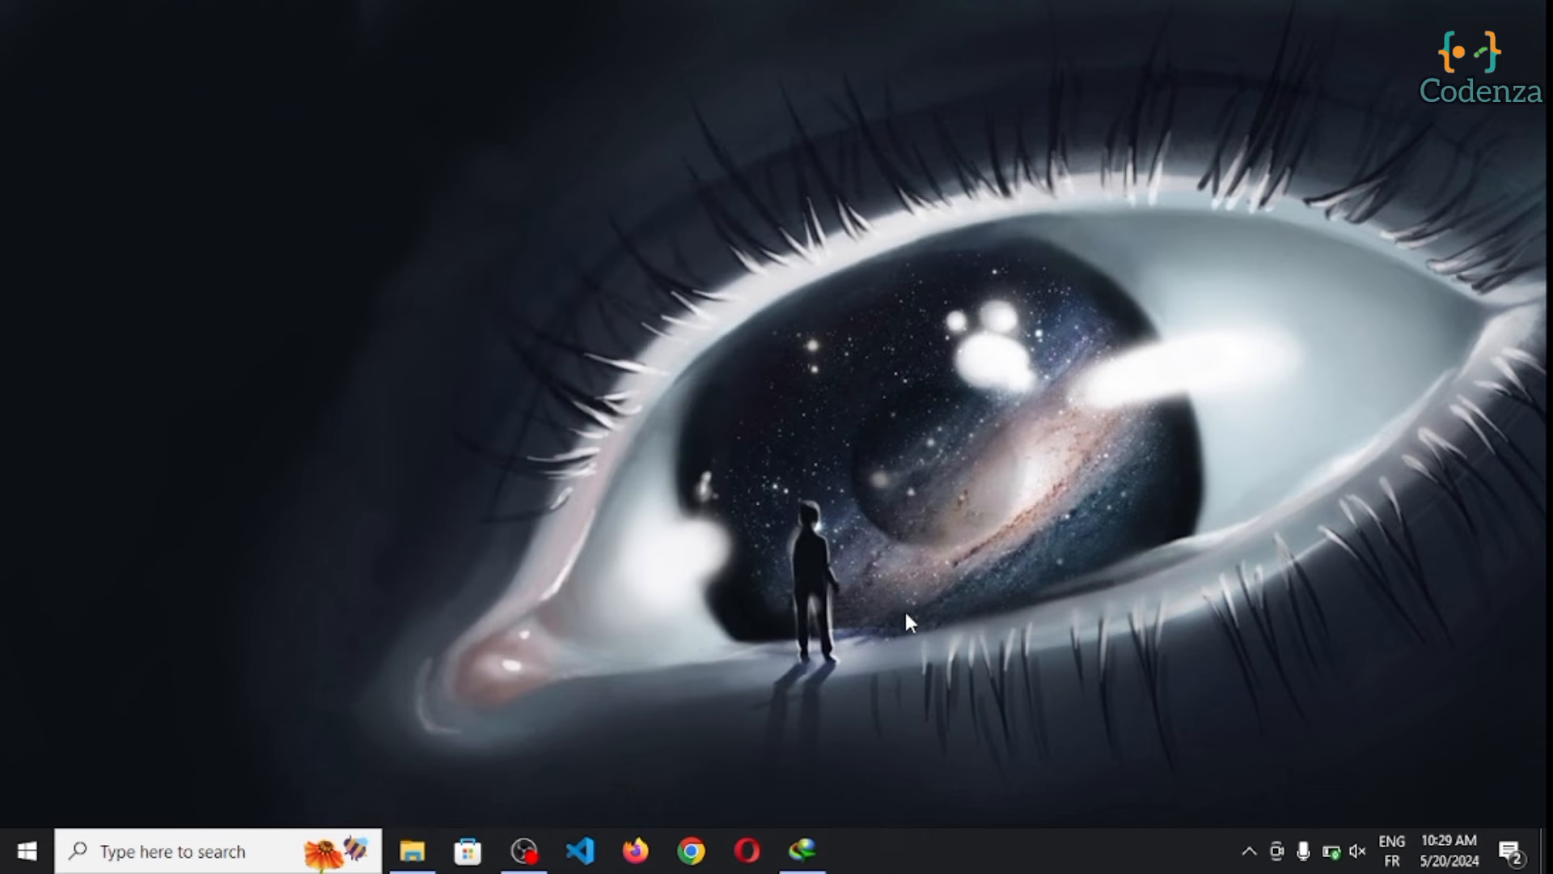
{"action": "left_click", "coordinate": [26, 851]}
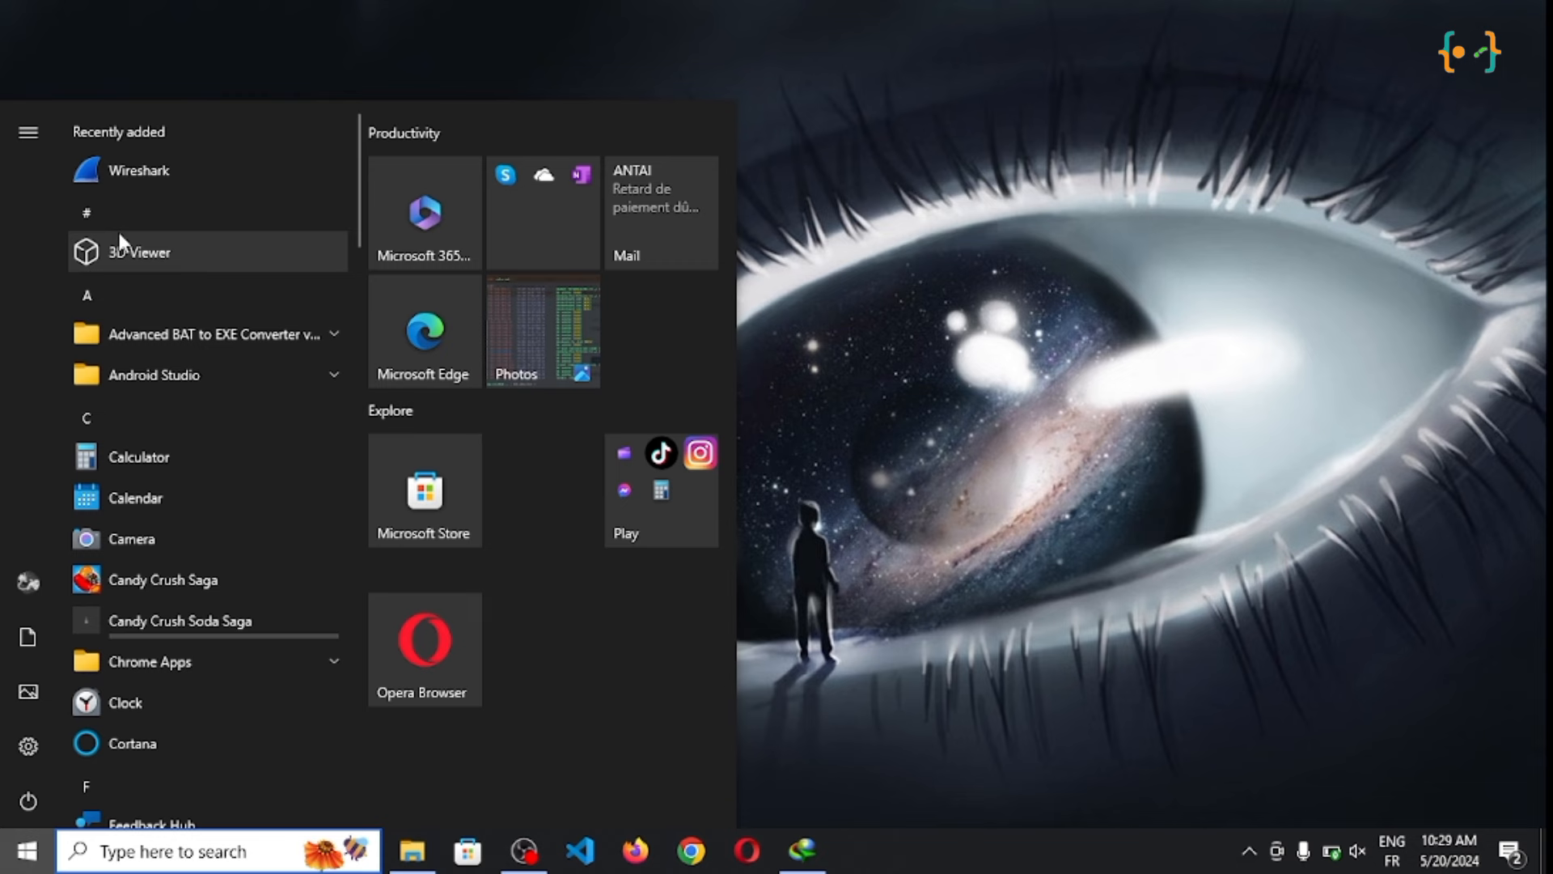
{"action": "left_click", "coordinate": [169, 167]}
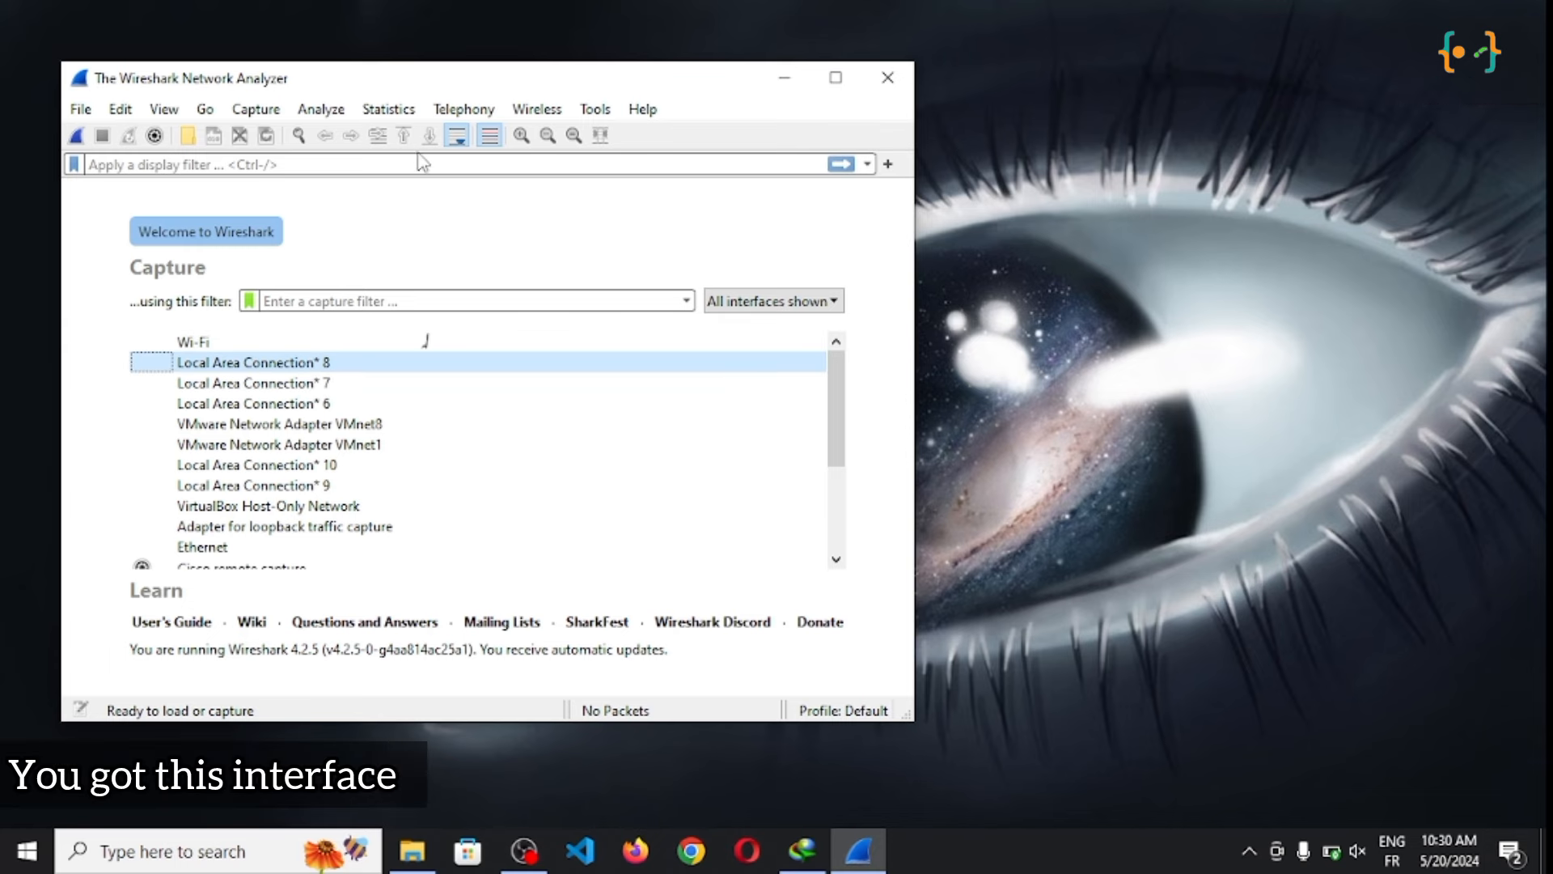
{"action": "left_click_drag", "start_coordinate": [388, 89], "coordinate": [683, 123]}
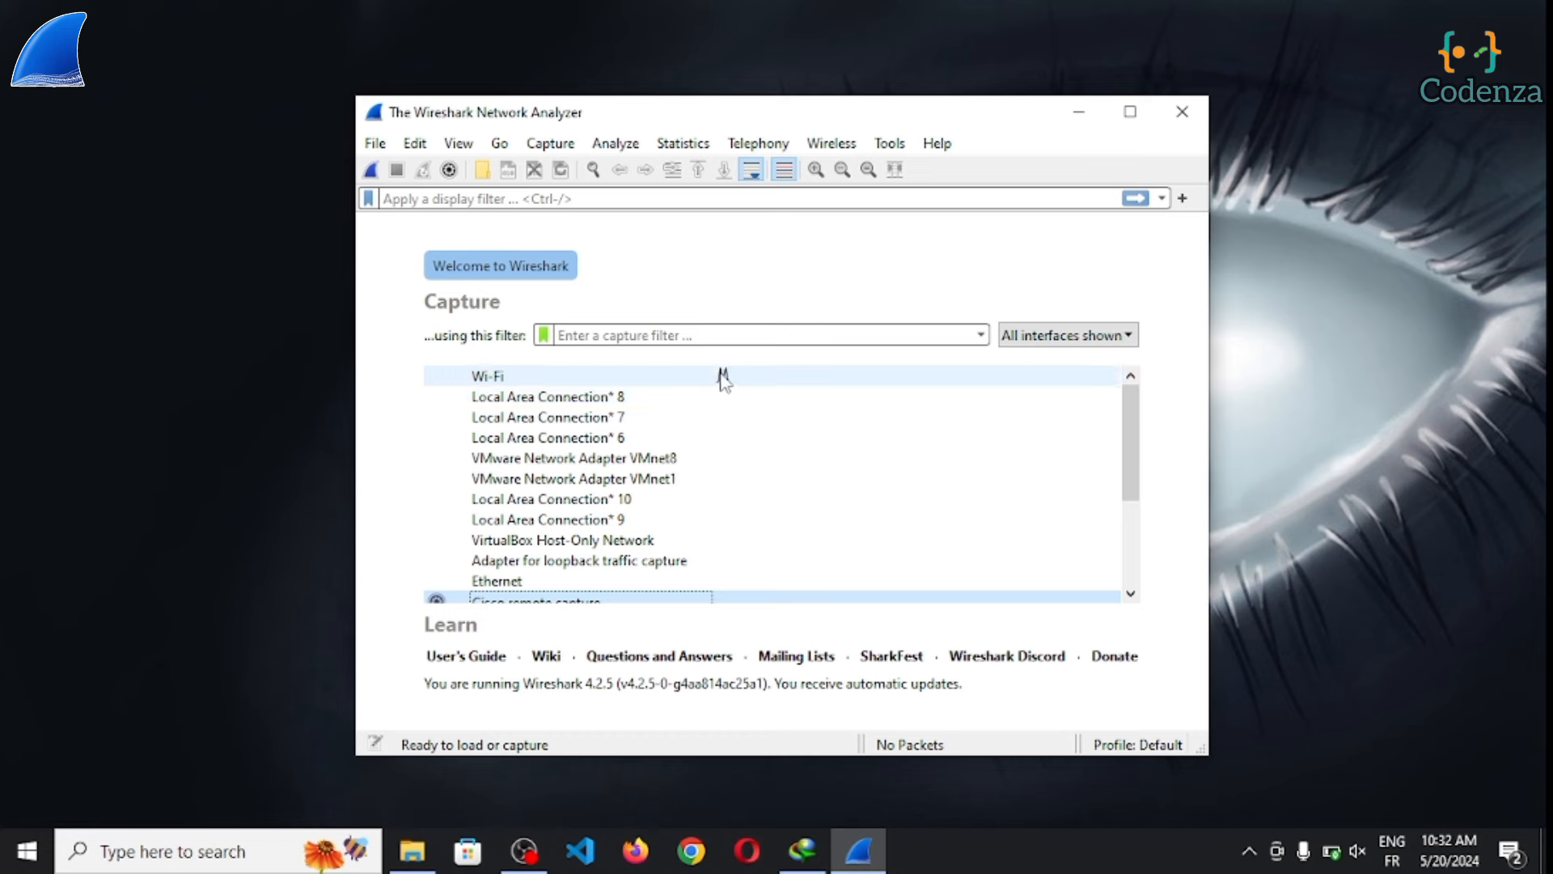
Start a capture on the adapter for loopback traffic and restart it without saving the captured packets
{"action": "left_click", "coordinate": [722, 377]}
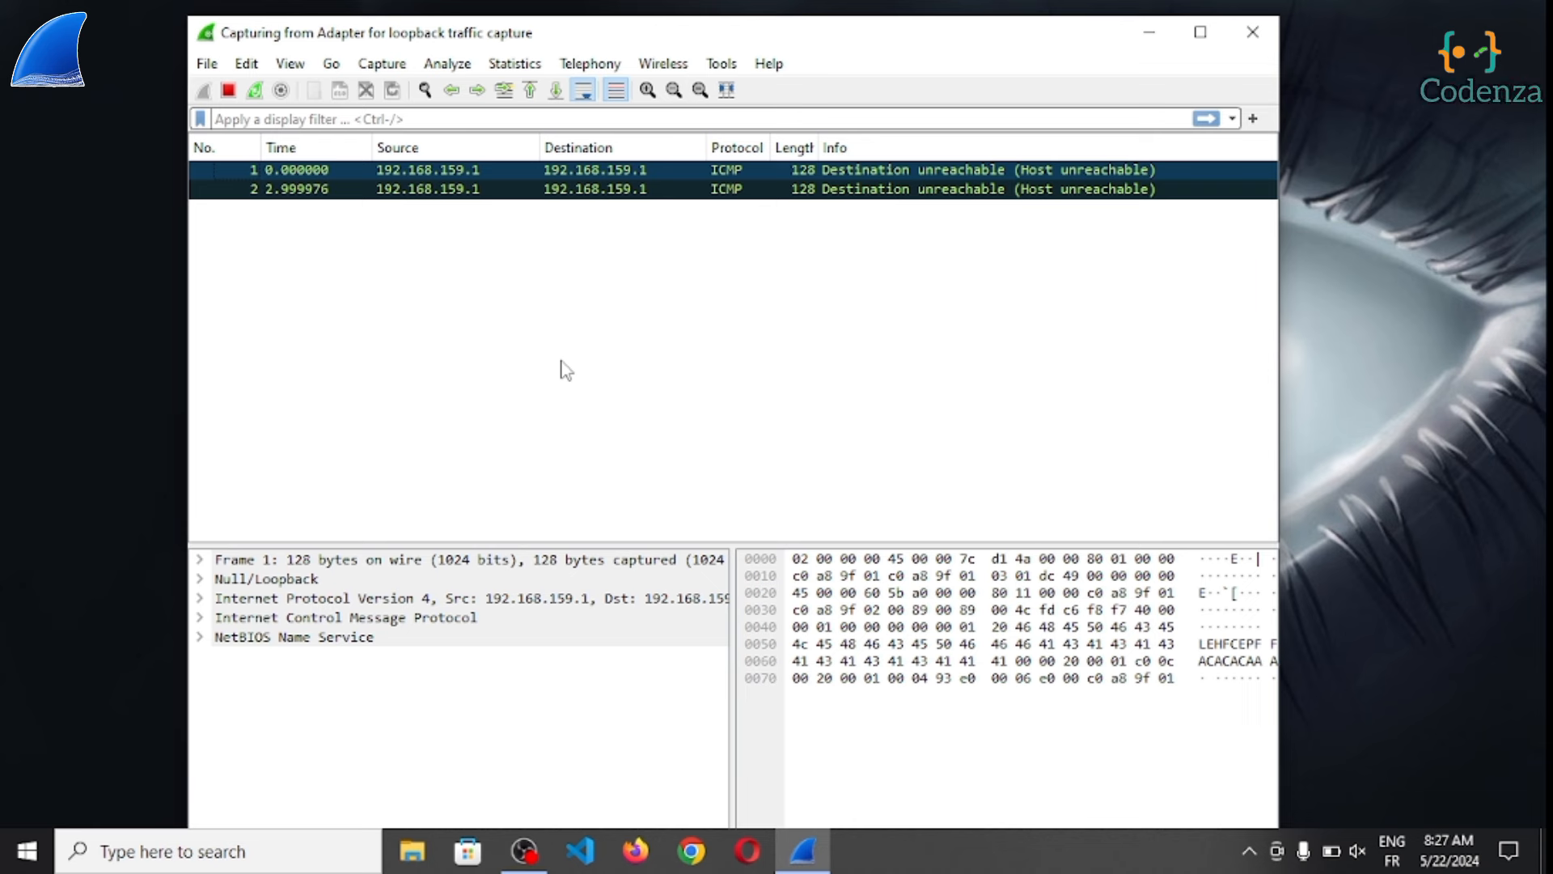
{"action": "left_click", "coordinate": [550, 189]}
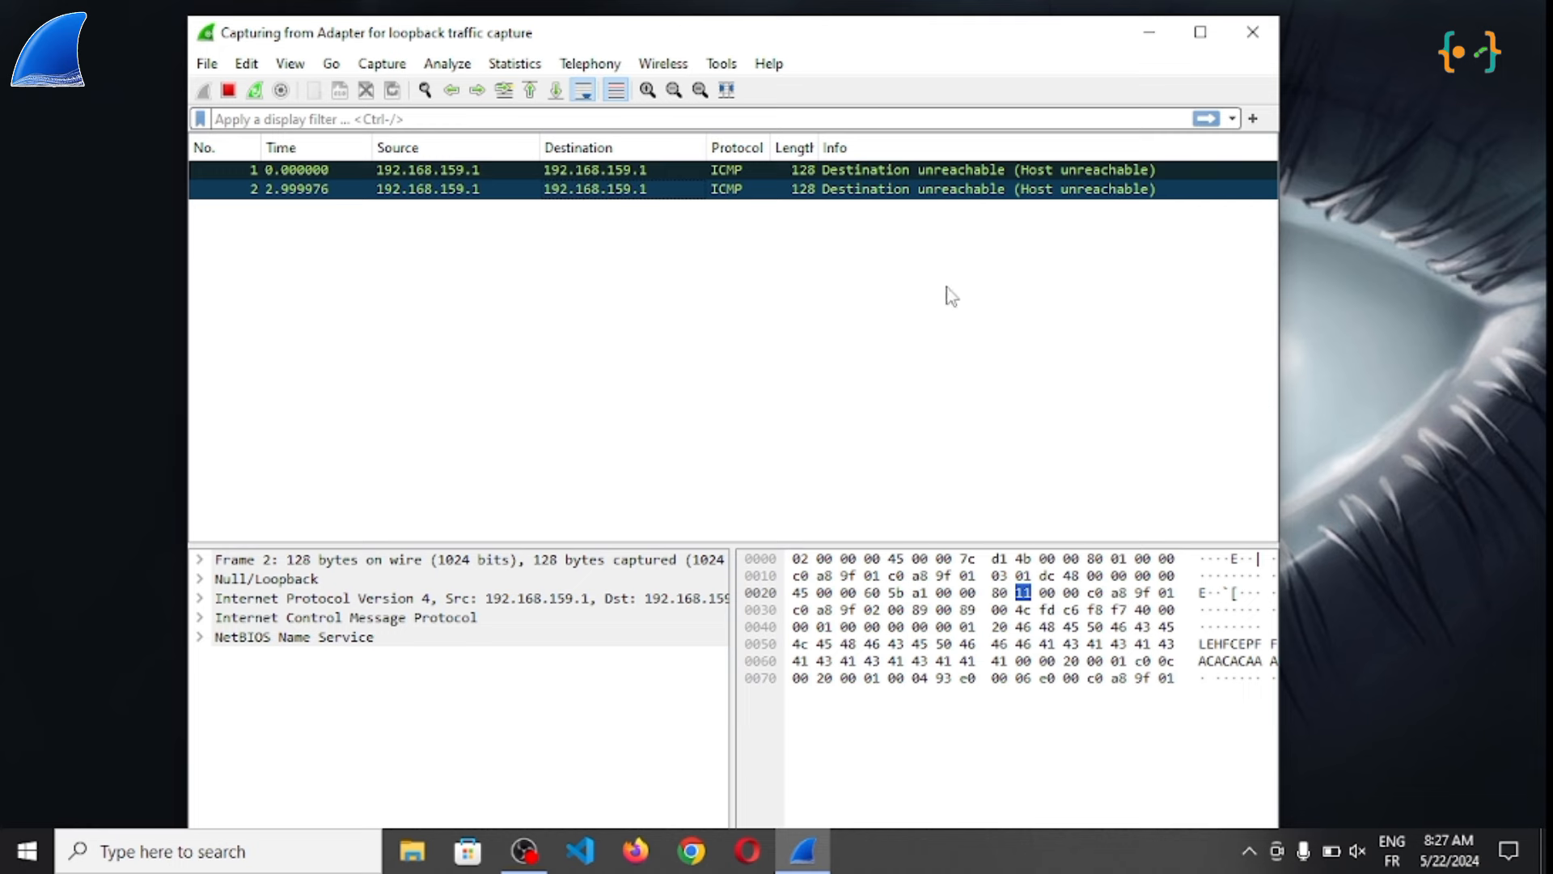
{"action": "left_click", "coordinate": [252, 91]}
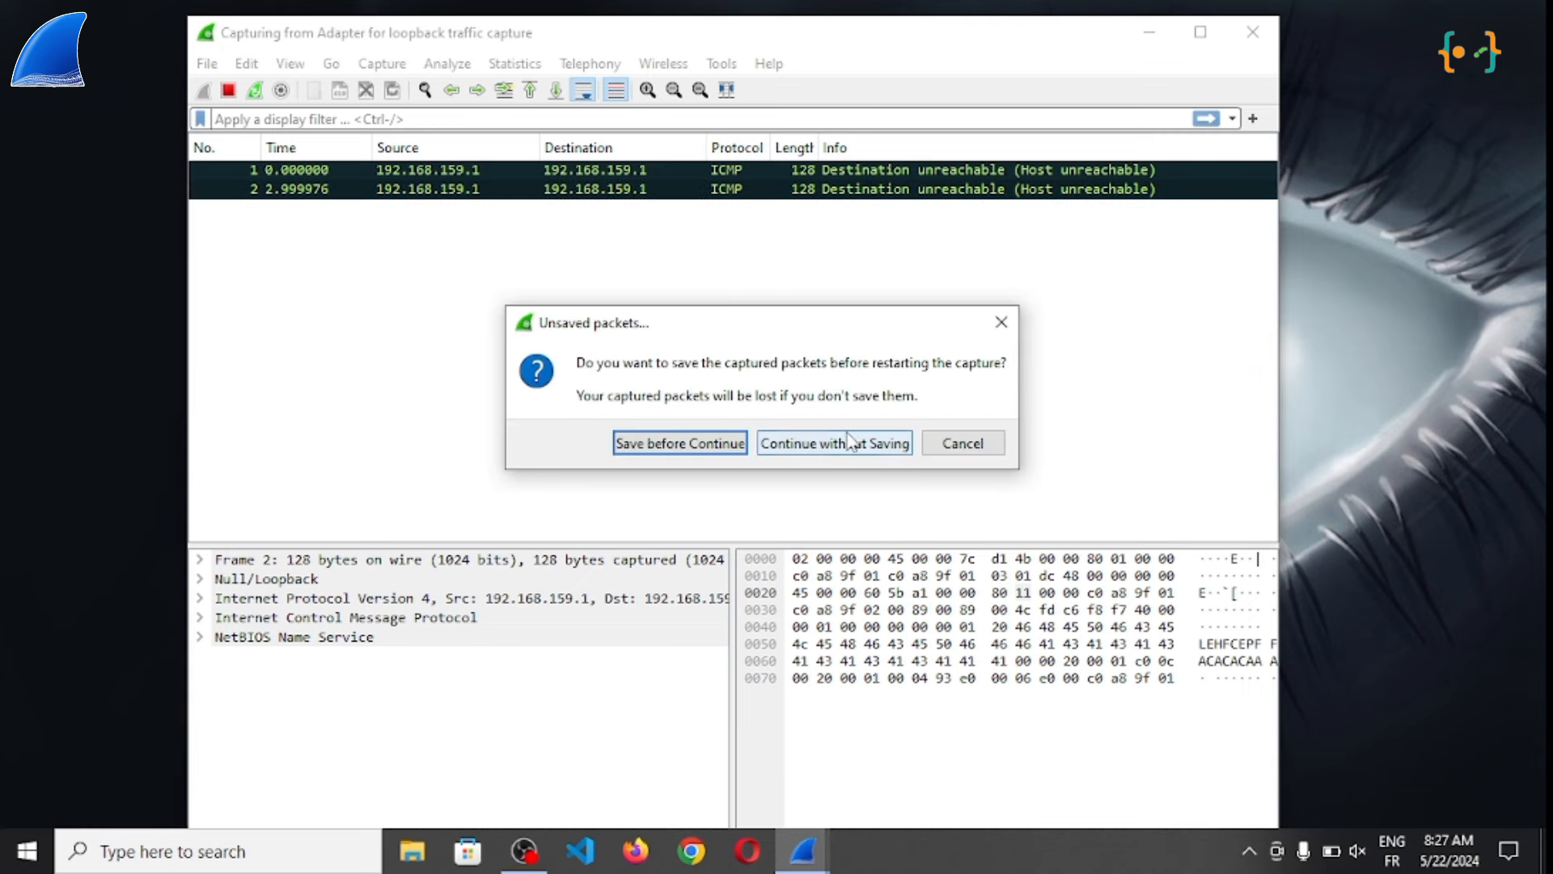
{"action": "left_click", "coordinate": [849, 442]}
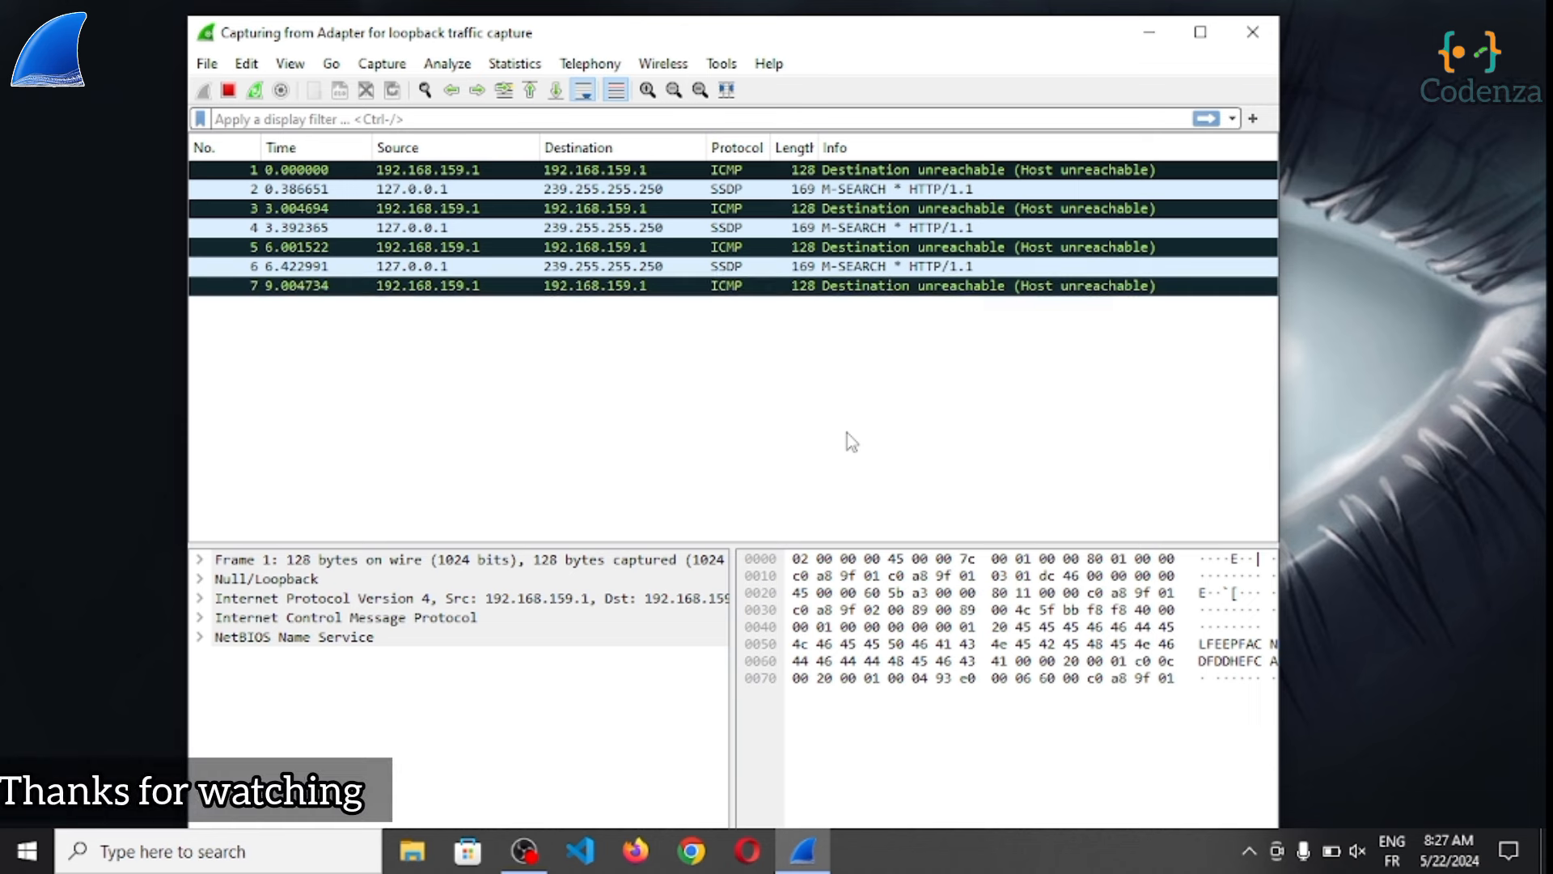
Examine the details and bytes of packets 8, 7 and 6 in the running capture
{"action": "left_click", "coordinate": [590, 310]}
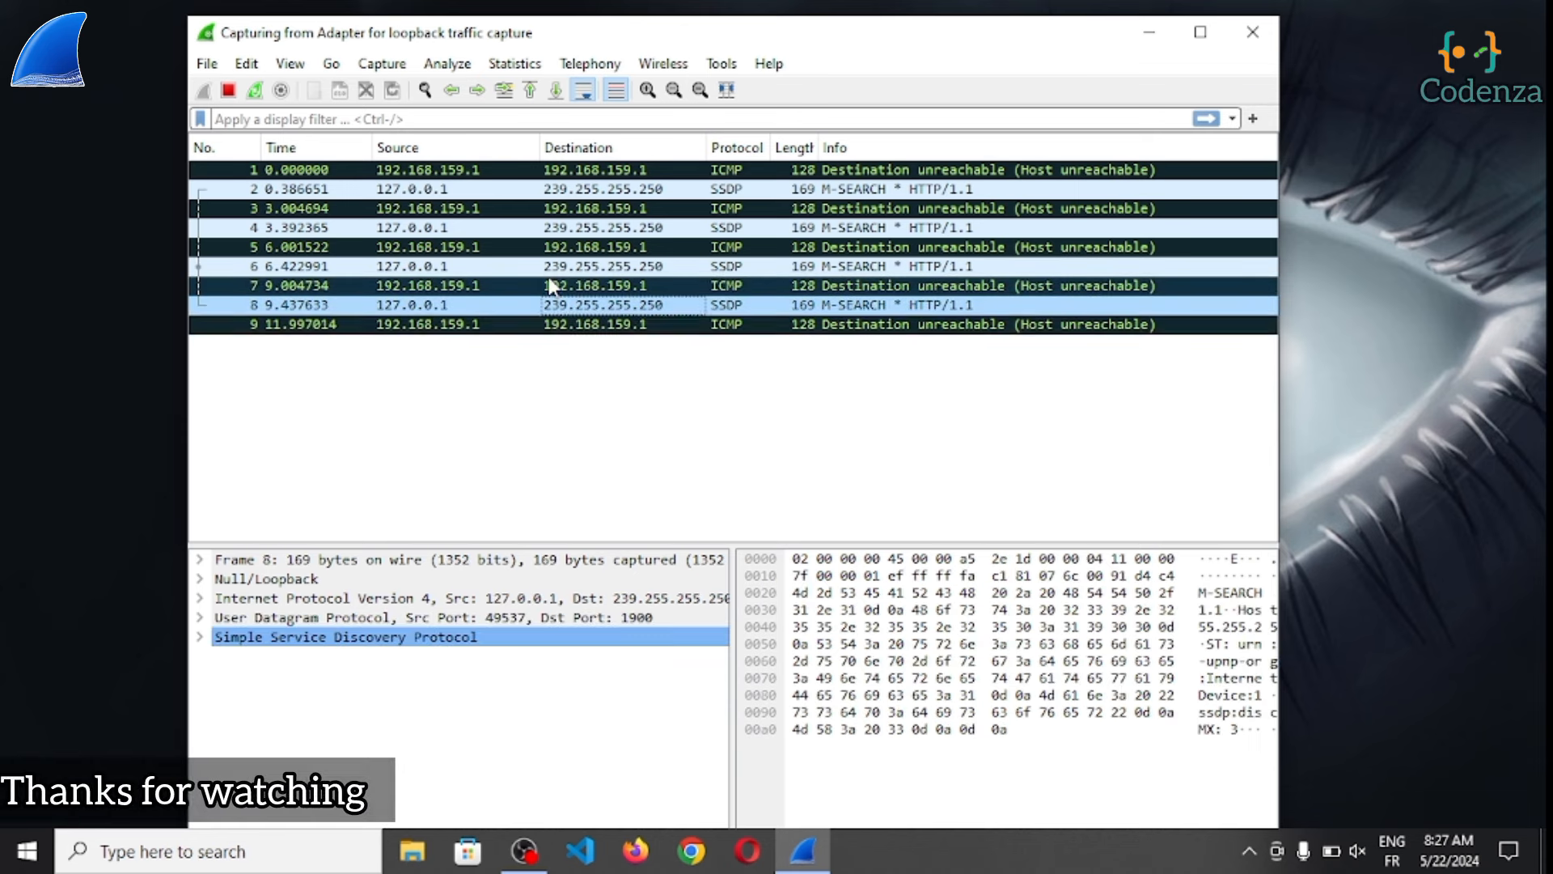
{"action": "left_click", "coordinate": [558, 288]}
{"action": "left_click", "coordinate": [550, 267]}
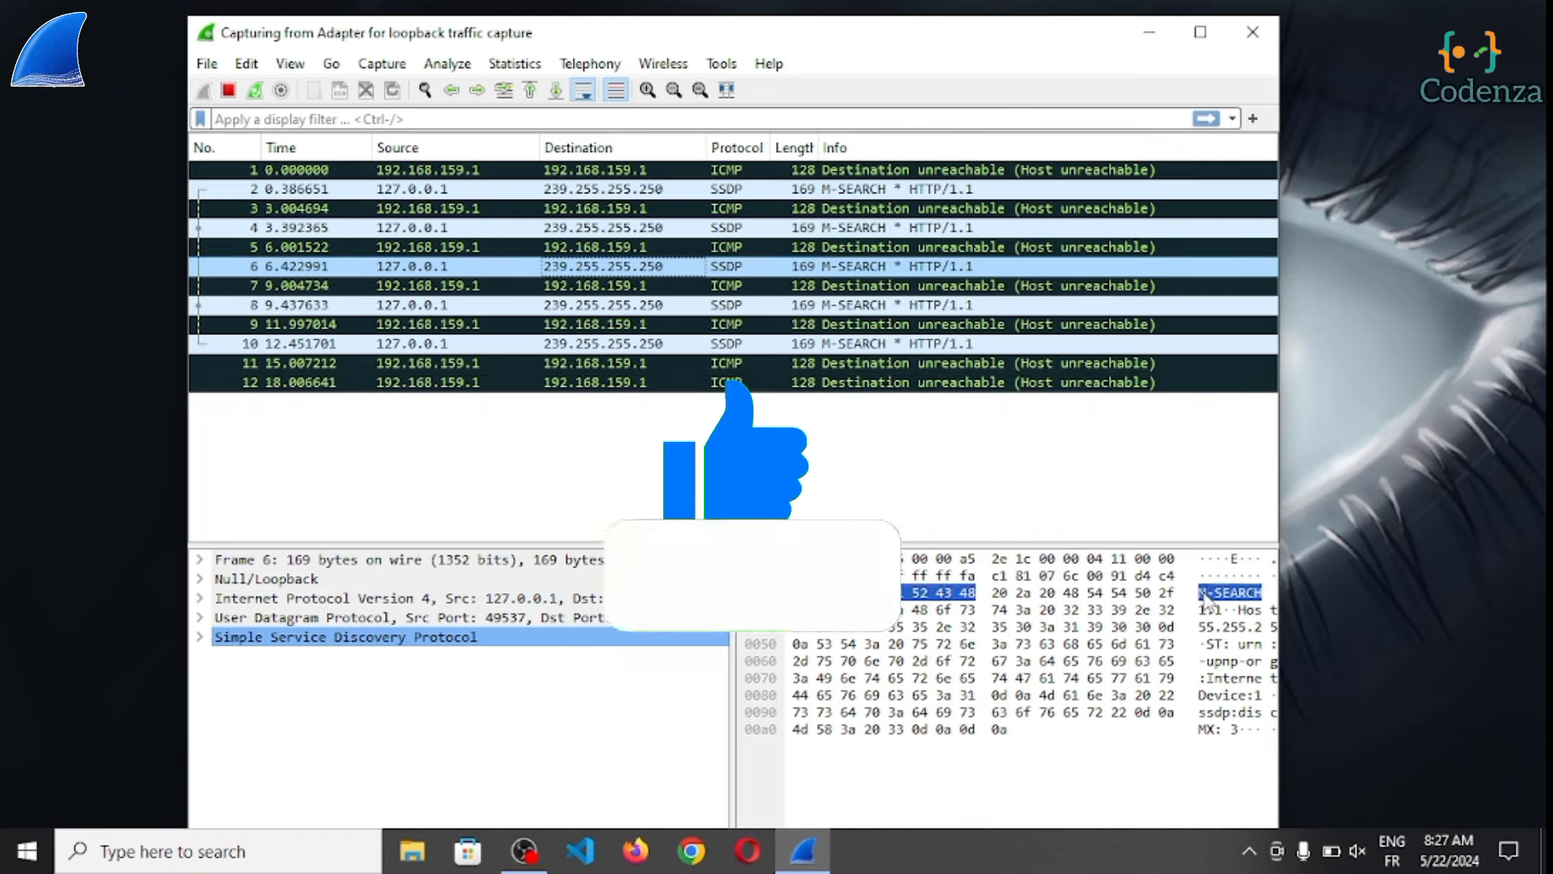
Widen the capture window and its packet bytes pane to fit the full ASCII column, and select the first packet
{"action": "left_click_drag", "start_coordinate": [1282, 623], "coordinate": [1359, 623]}
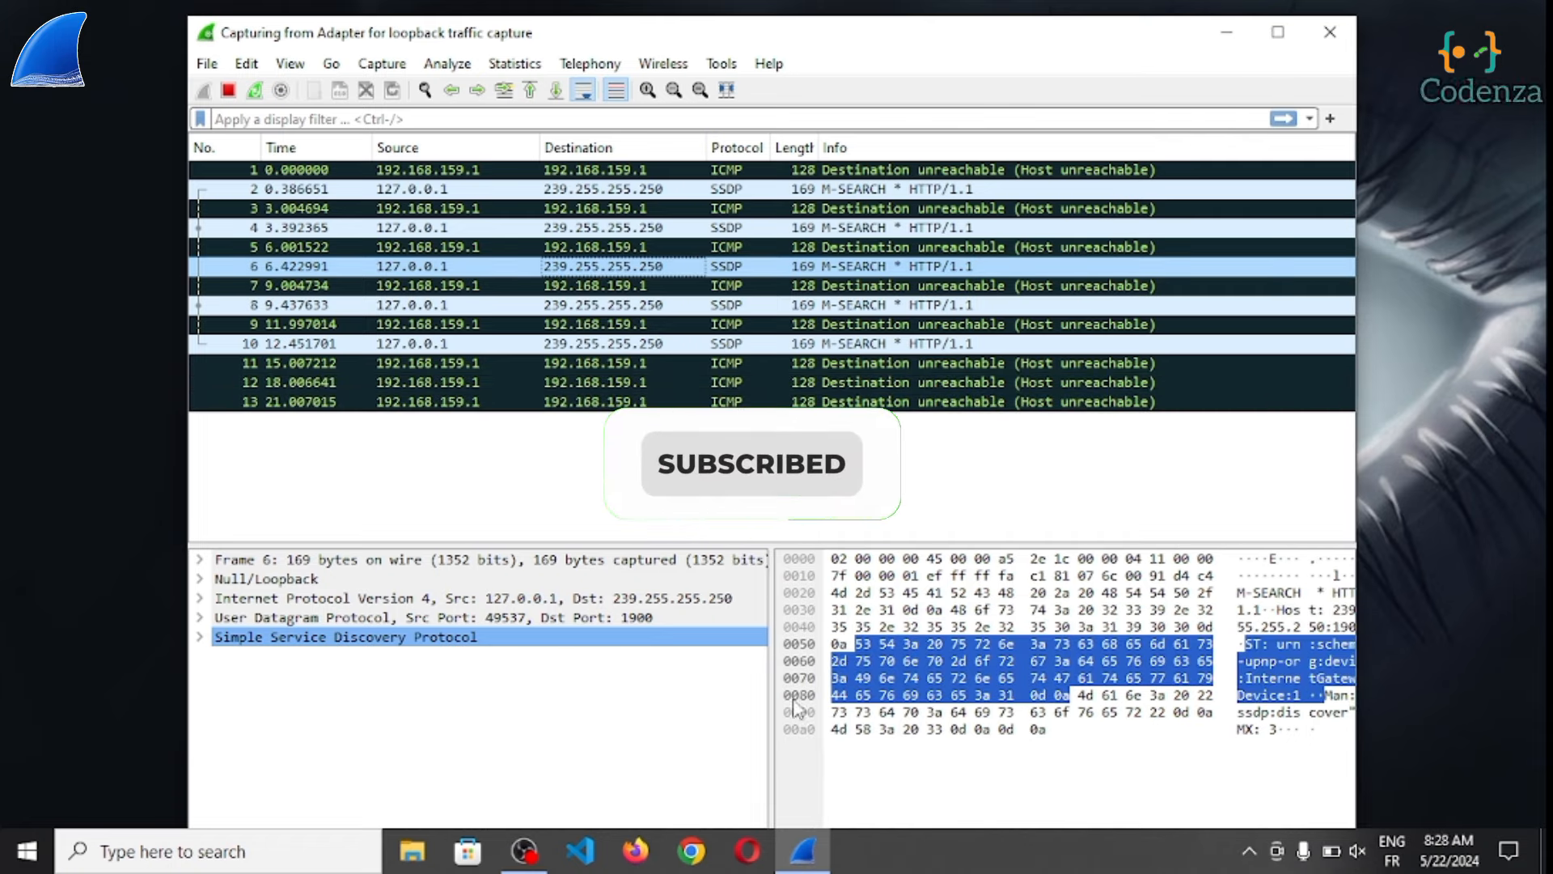
{"action": "left_click_drag", "start_coordinate": [771, 683], "coordinate": [712, 654]}
{"action": "left_click_drag", "start_coordinate": [725, 653], "coordinate": [733, 654]}
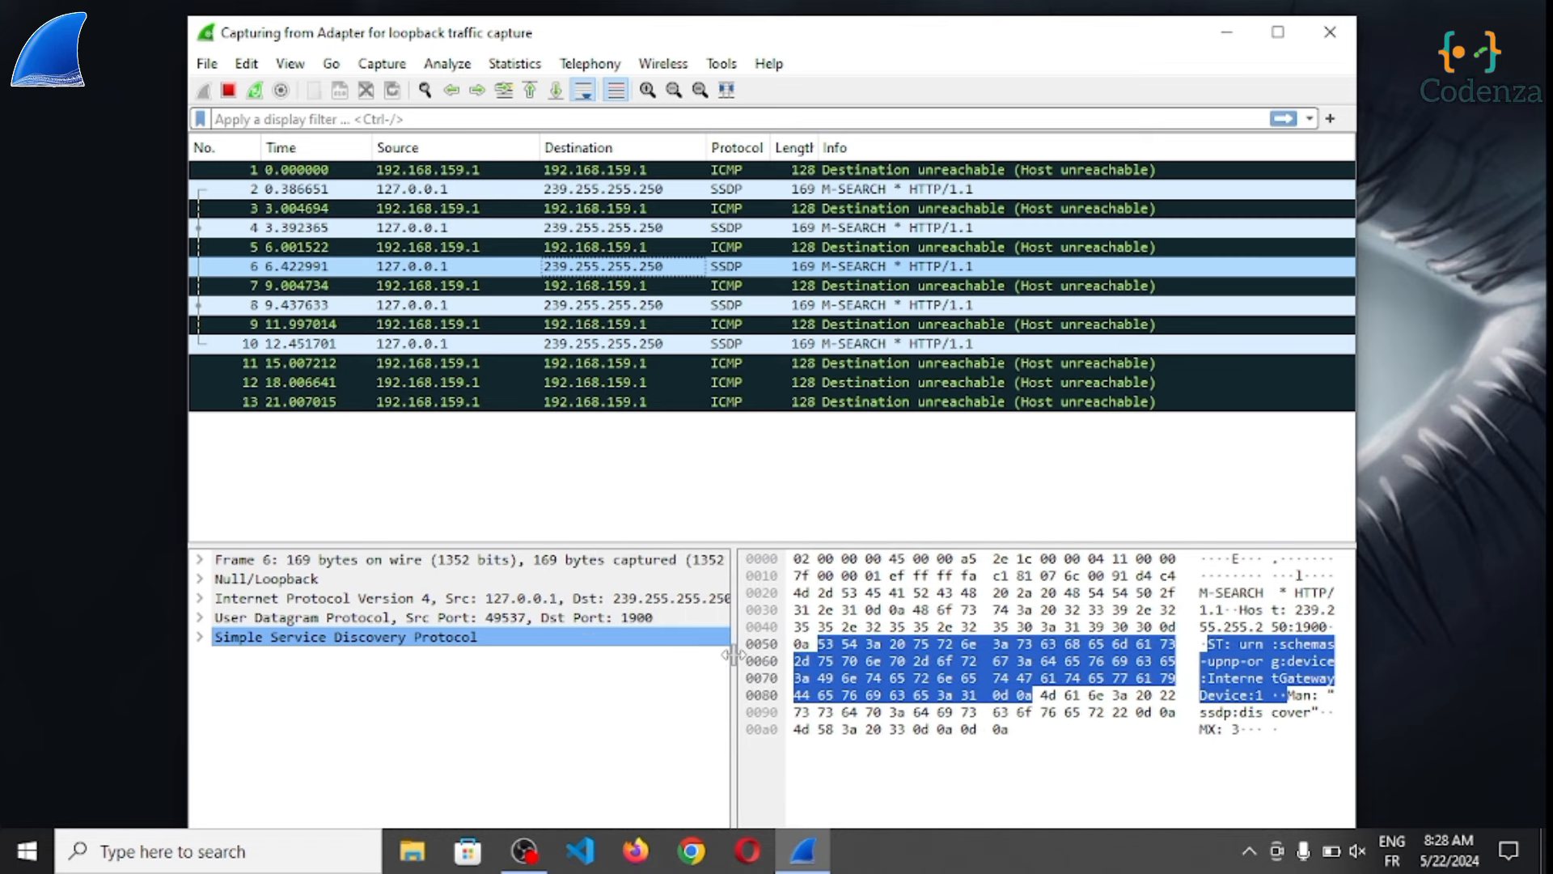
{"action": "left_click", "coordinate": [570, 208]}
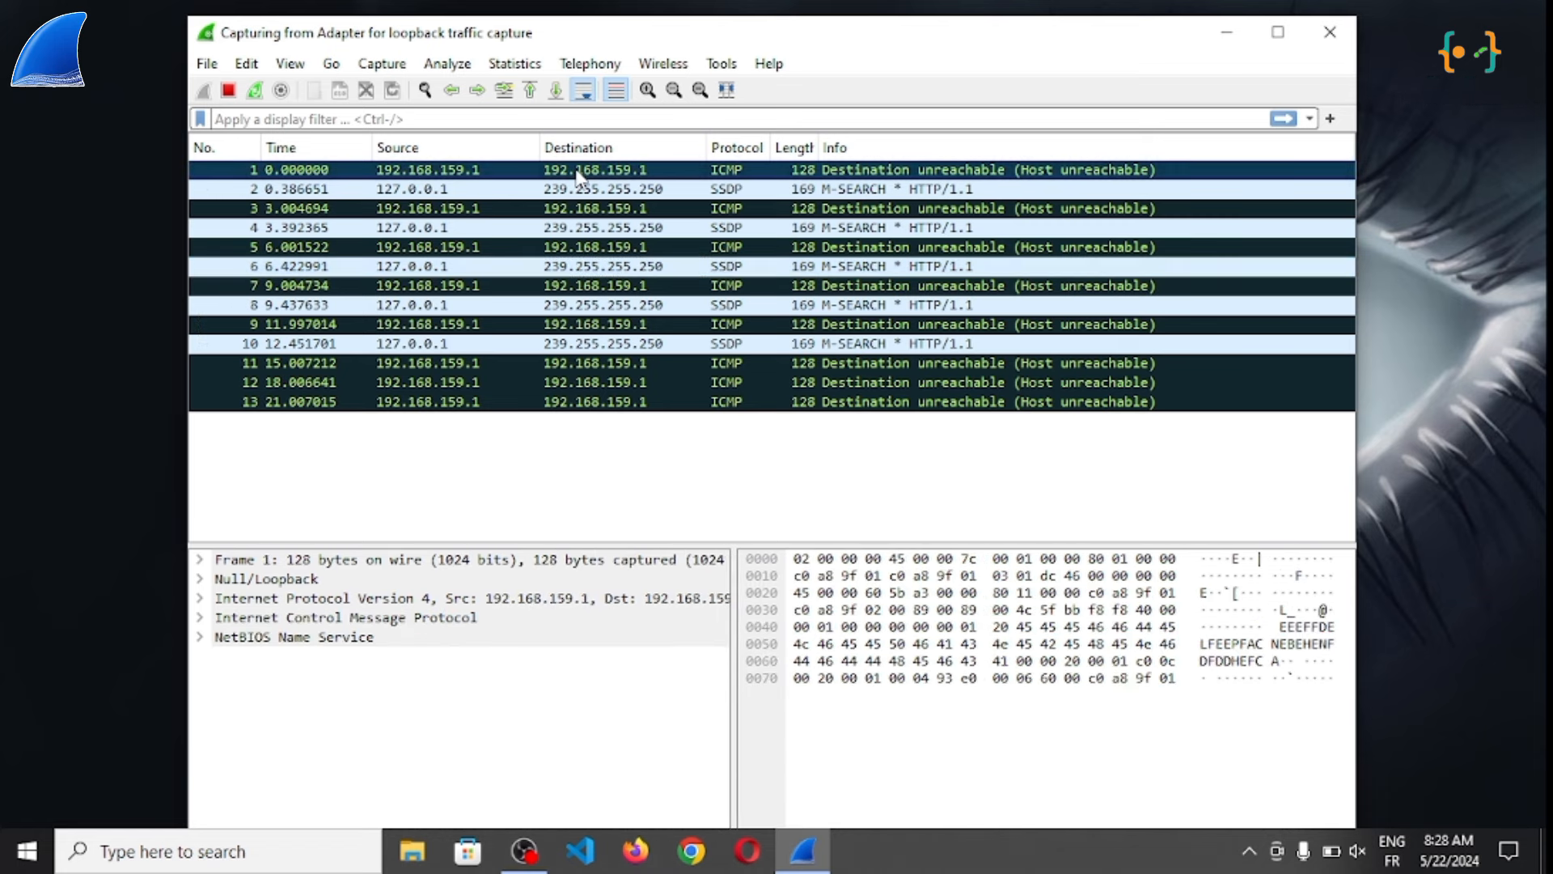